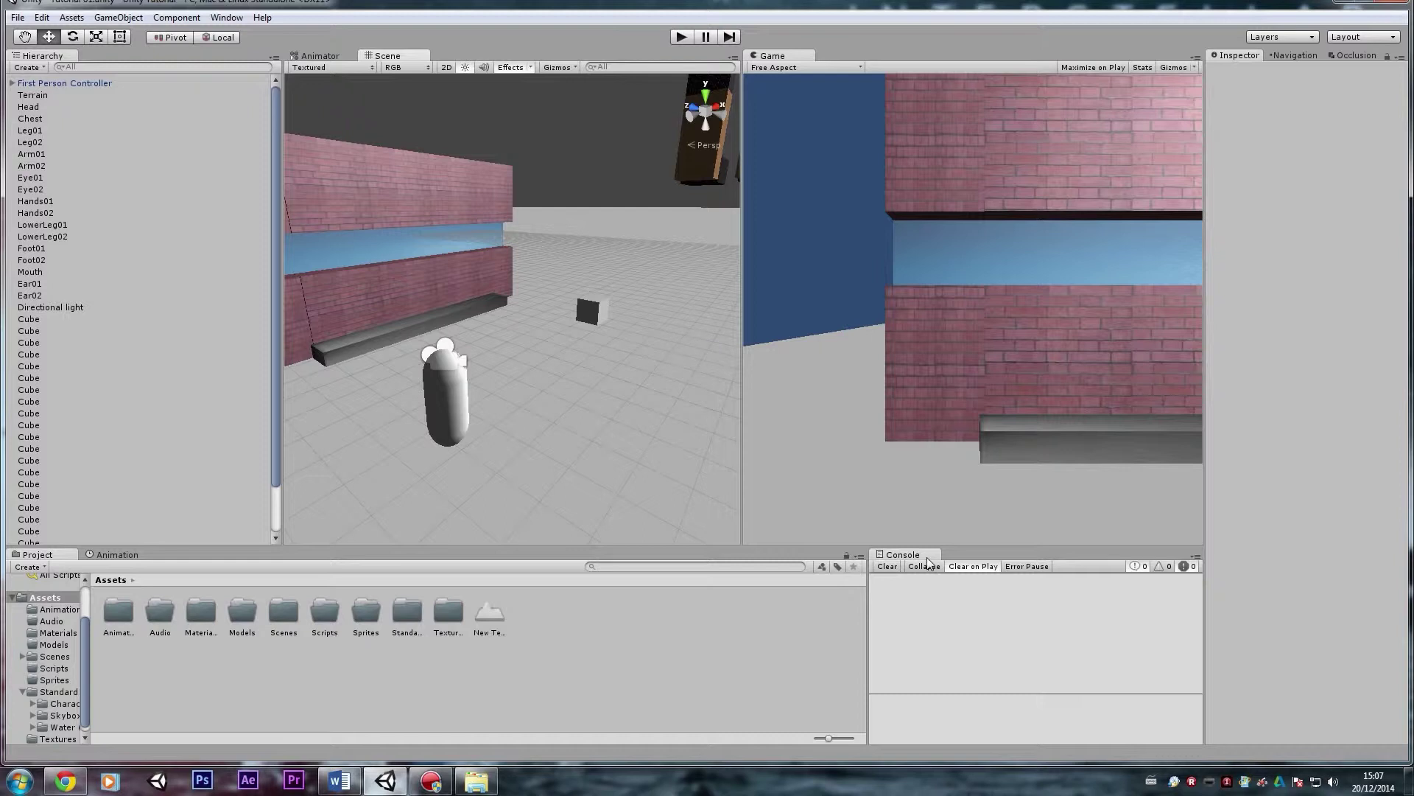
Step: Import the Wind WAV and the fire-burning MP3 from the desktop into the project's Audio folder and open that folder
{"action": "key", "text": "super+d"}
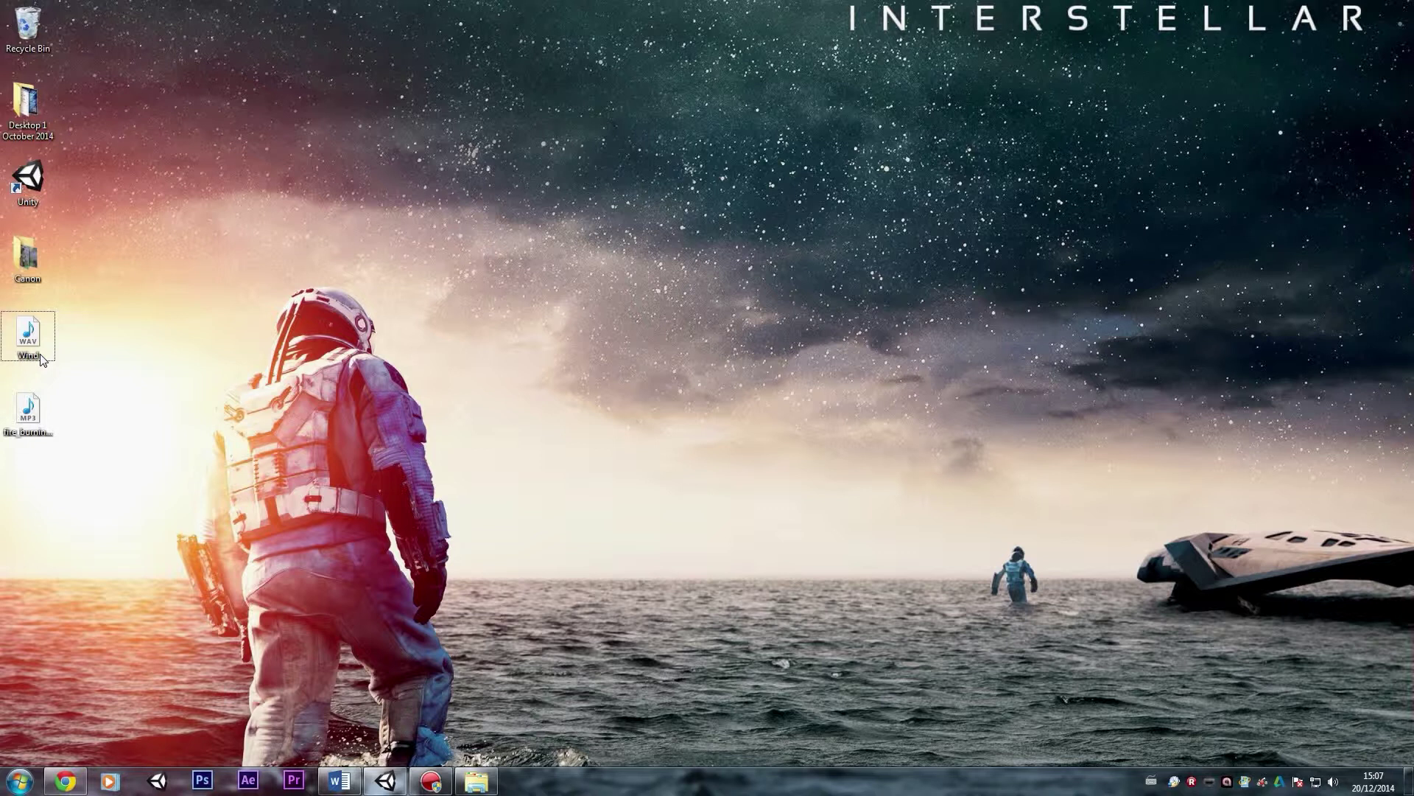
{"action": "left_click_drag", "start_coordinate": [137, 515], "coordinate": [29, 329]}
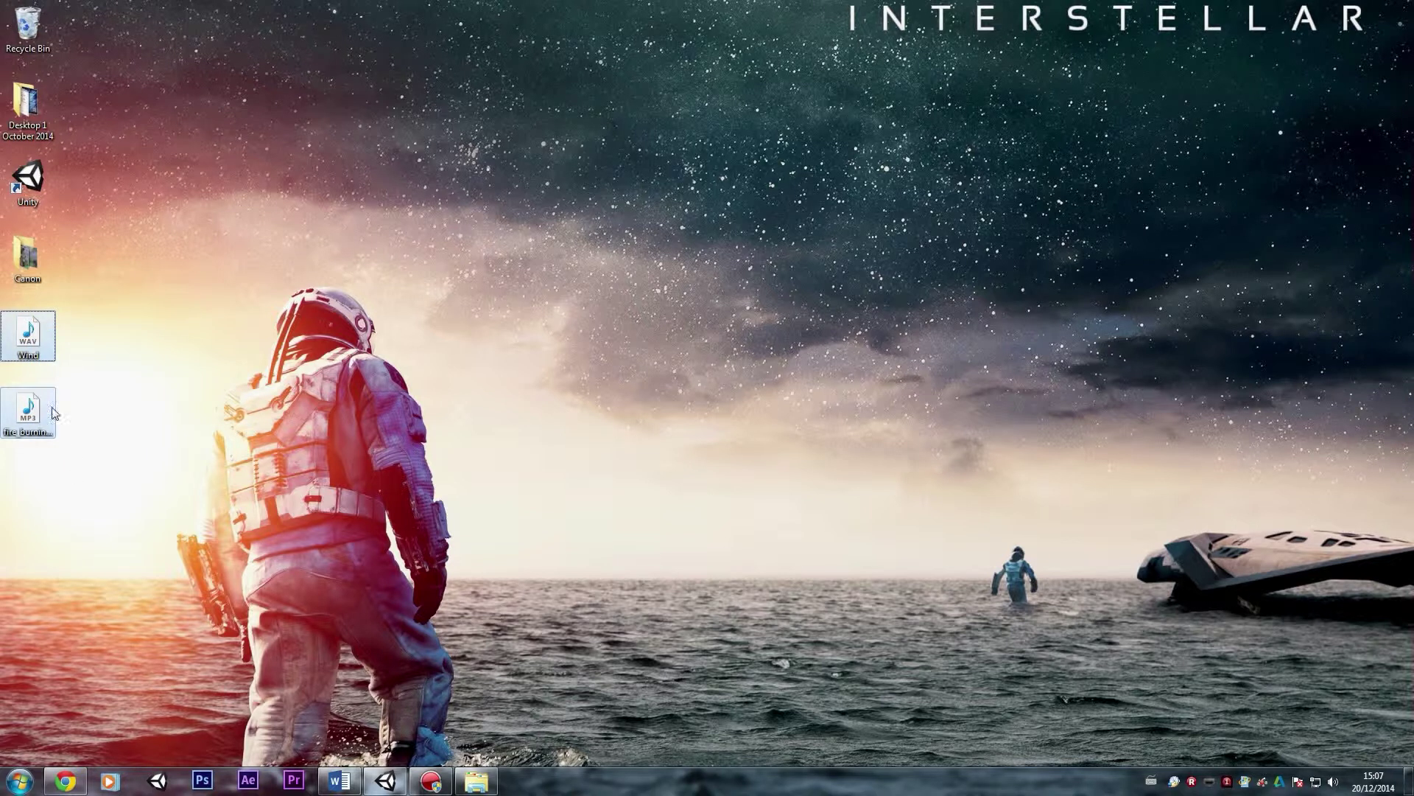
{"action": "left_click_drag", "start_coordinate": [398, 779], "coordinate": [305, 709]}
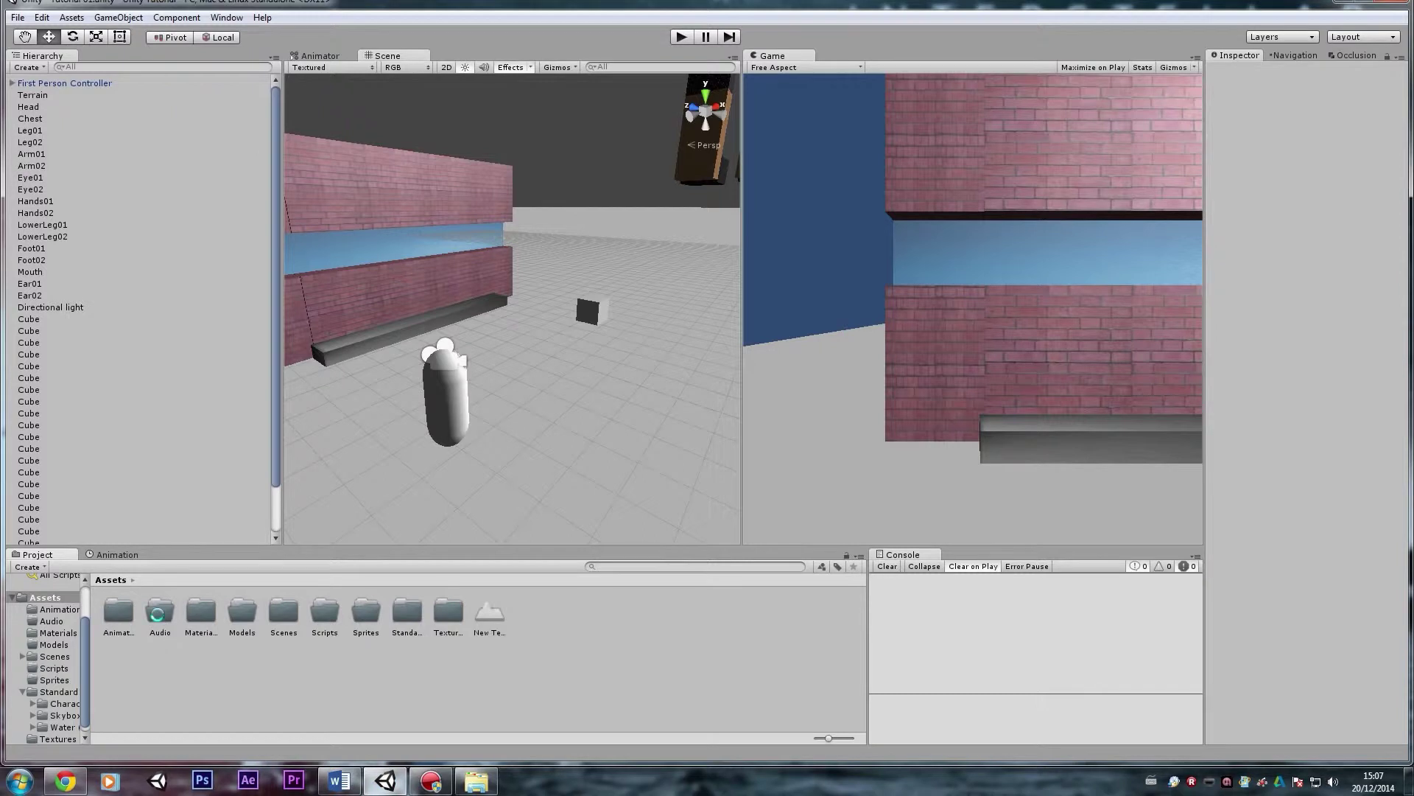
{"action": "left_click_drag", "start_coordinate": [158, 614], "coordinate": [158, 614]}
{"action": "double_click", "coordinate": [158, 614]}
Step: Turn off 3D Sound in the Wind clip's import settings and apply the change
{"action": "left_click", "coordinate": [158, 614]}
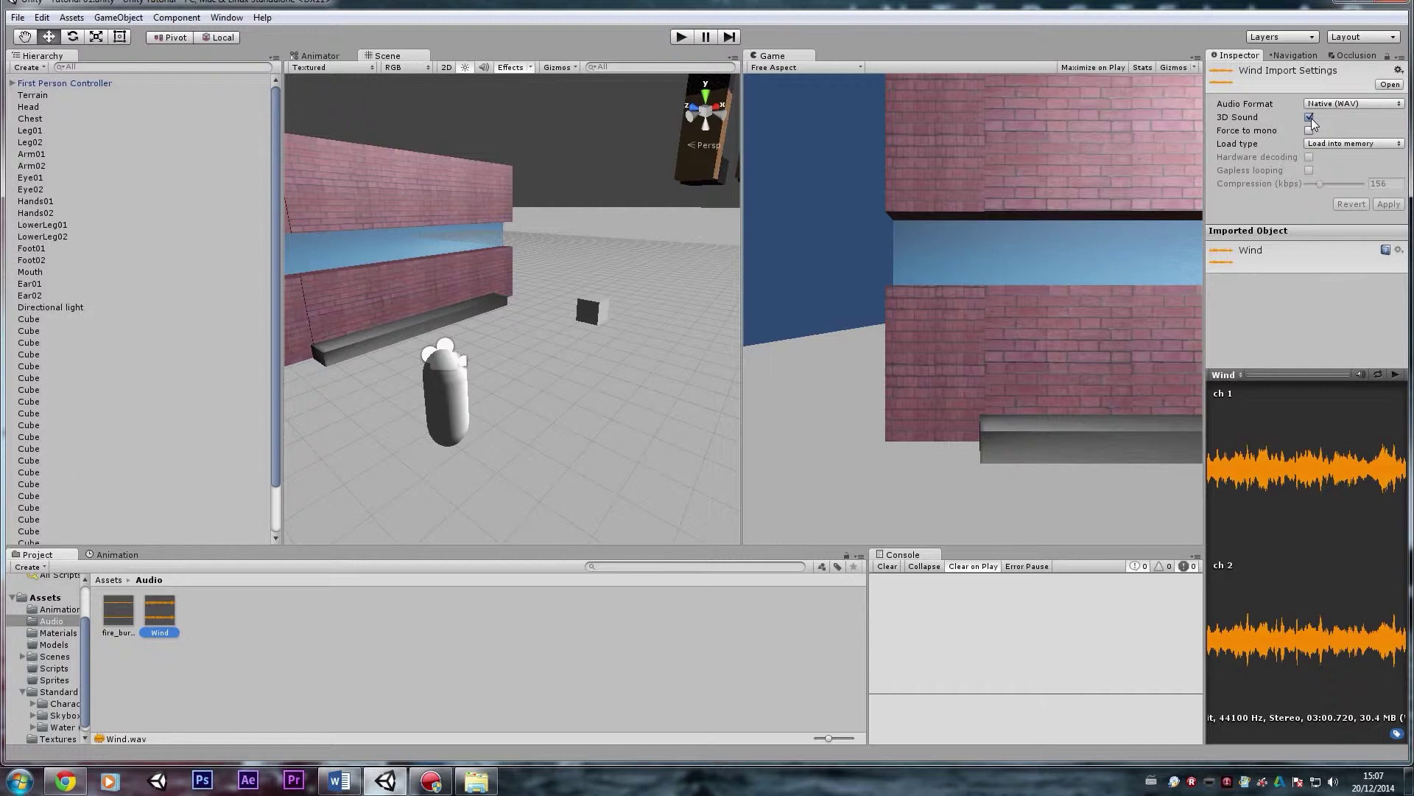
{"action": "left_click_drag", "start_coordinate": [670, 267], "coordinate": [515, 332], "text": "alt"}
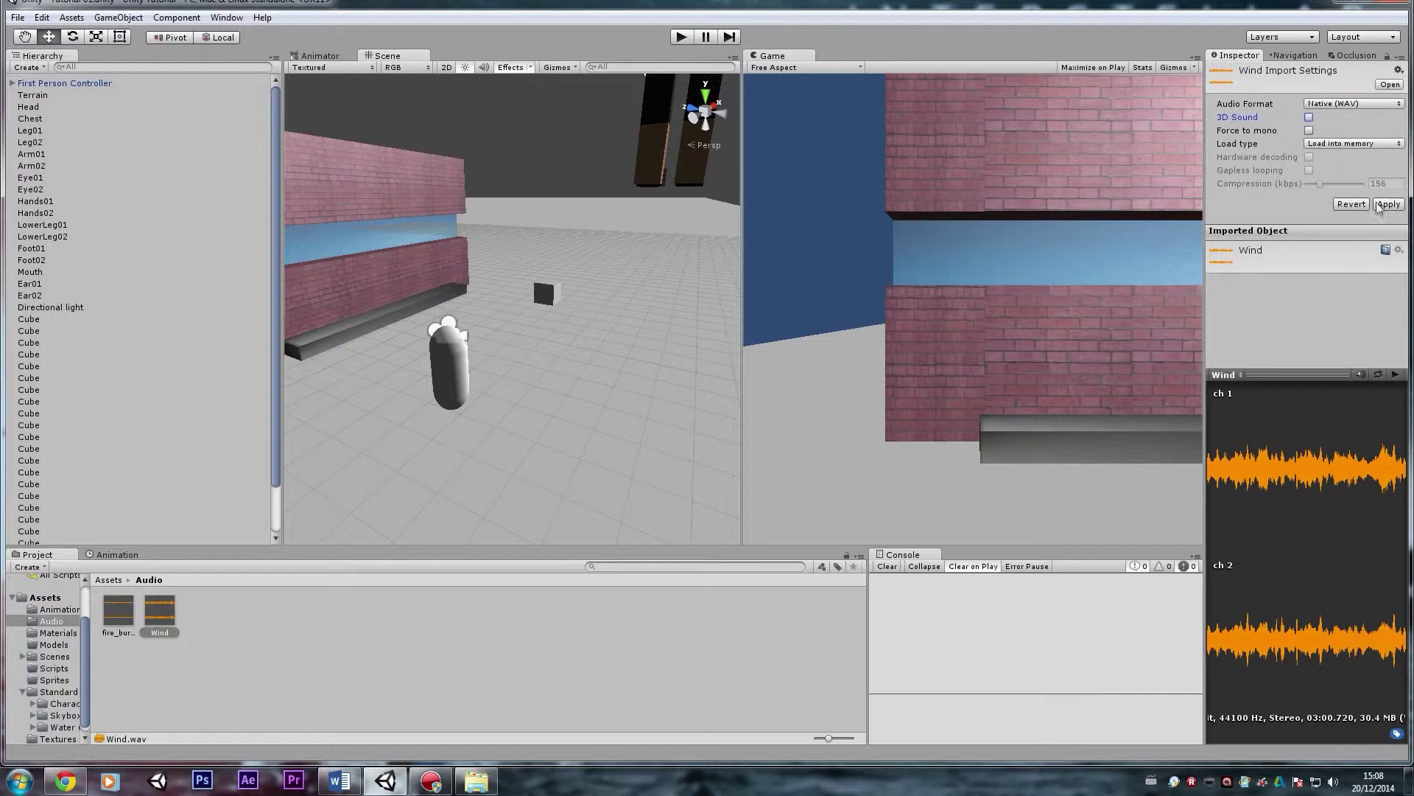
{"action": "right_click_drag", "start_coordinate": [518, 361], "coordinate": [468, 360]}
{"action": "key", "text": "w"}
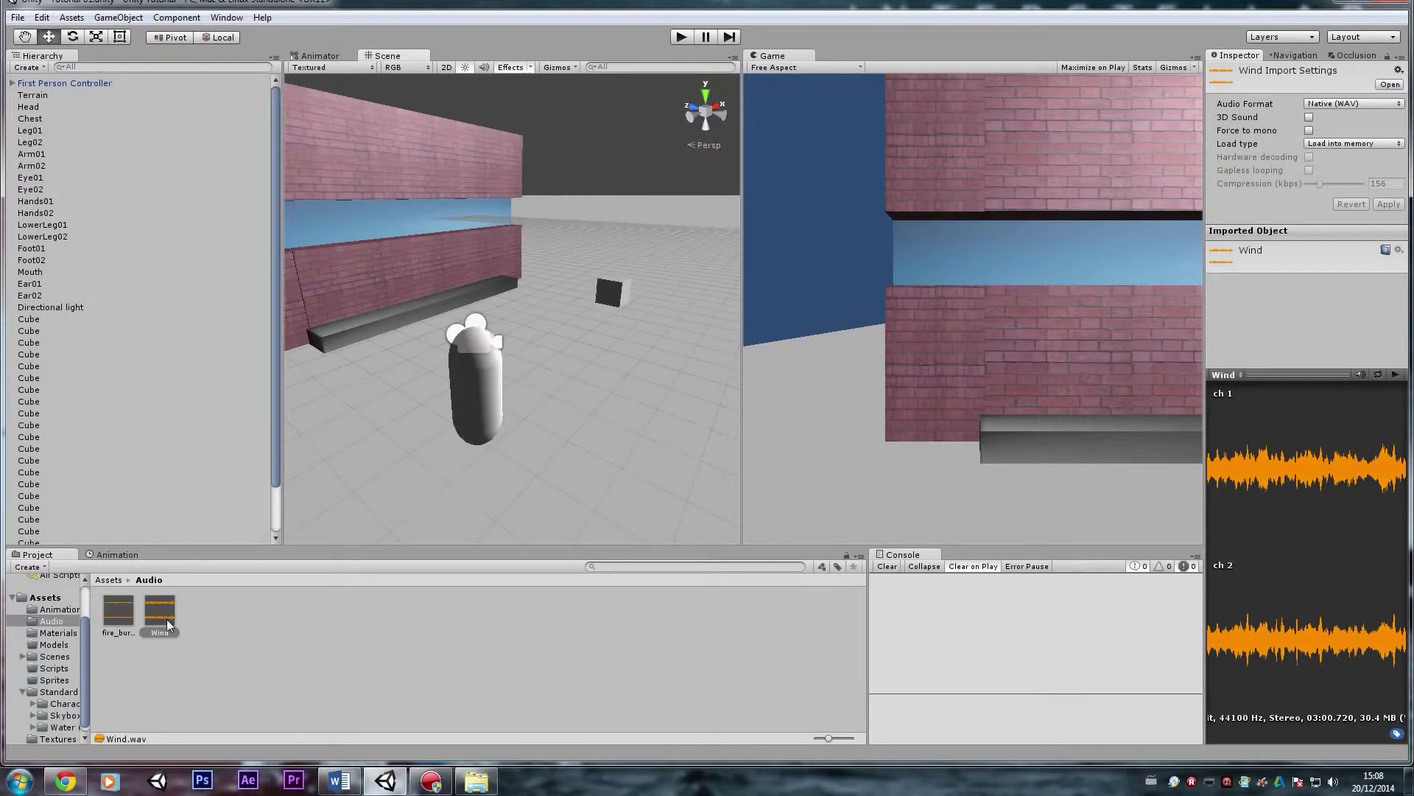
Step: Attach the Wind clip to the First Person Controller as an audio source and set its volume to 0.35
{"action": "left_click_drag", "start_coordinate": [166, 630], "coordinate": [83, 151]}
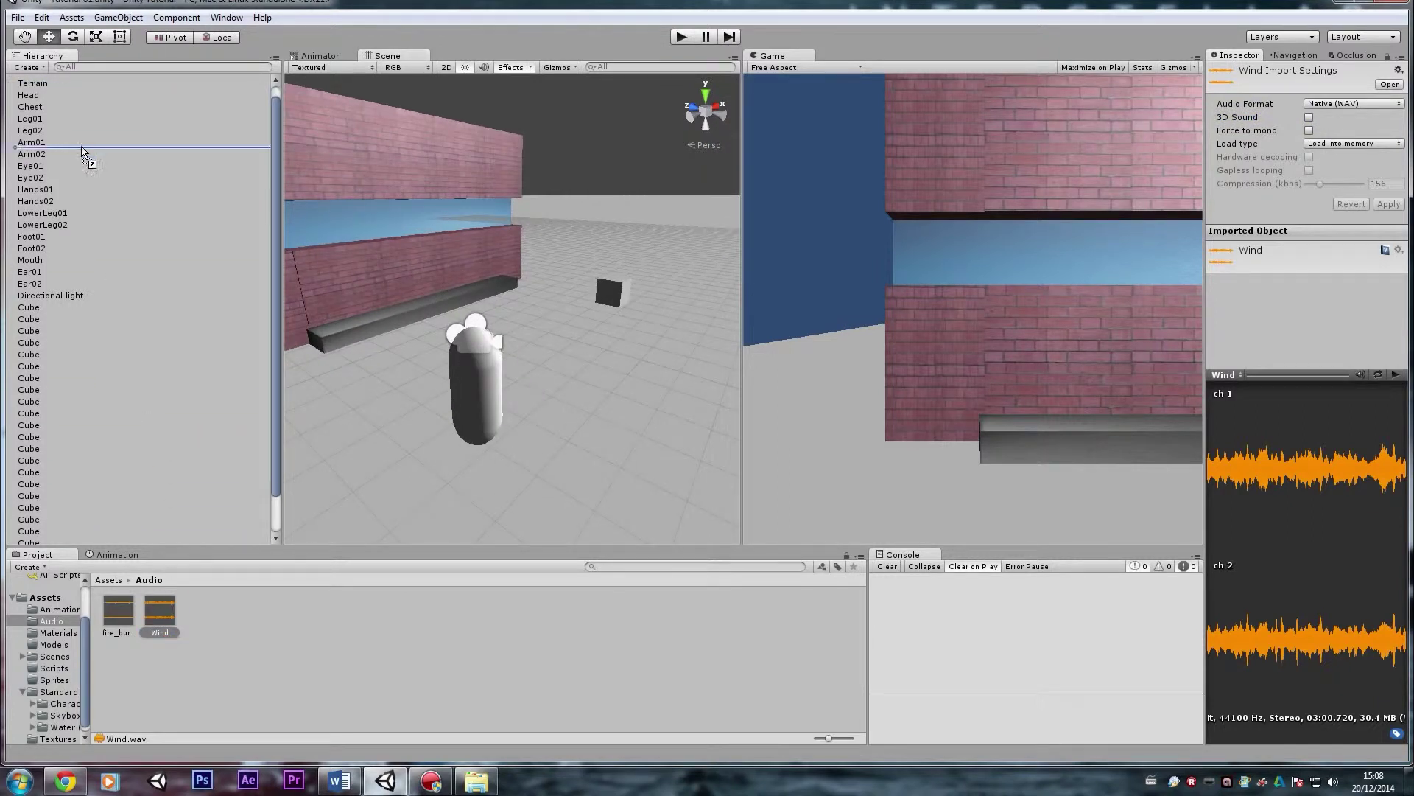
{"action": "left_click_drag", "start_coordinate": [66, 91], "coordinate": [69, 85]}
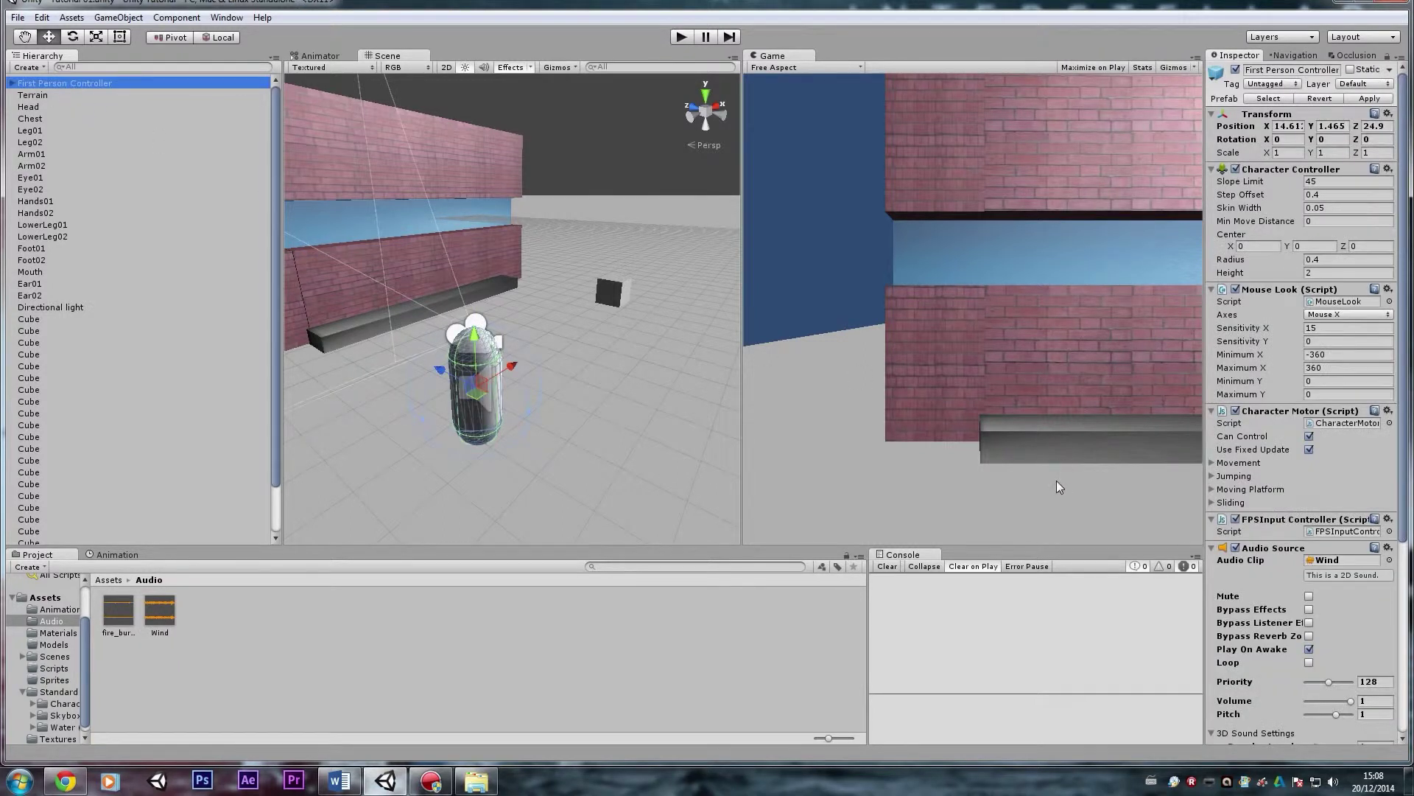
{"action": "scroll", "coordinate": [1331, 545], "scroll_direction": "down", "scroll_amount": 3}
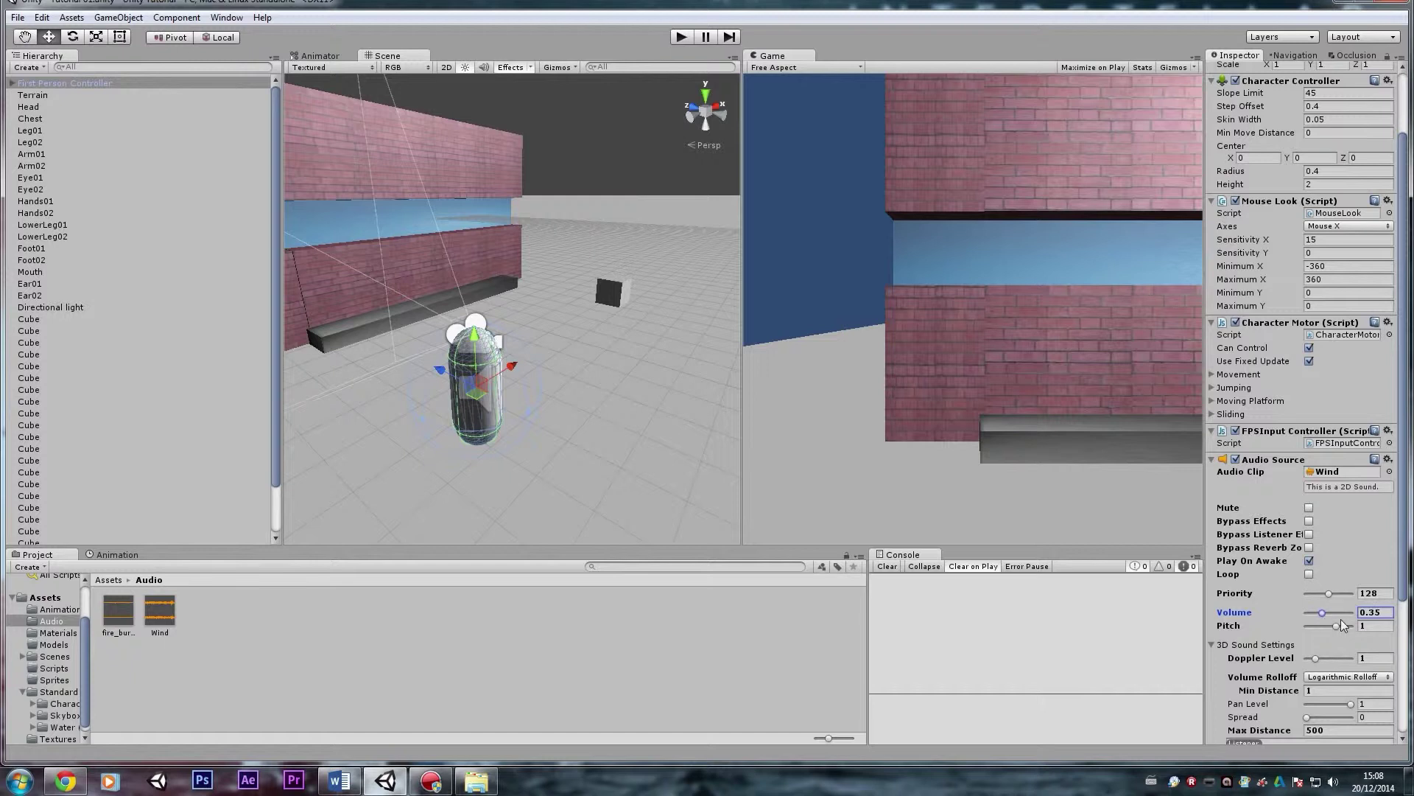
Step: Play the scene, walk around the brick building to test the wind sound, and stop playback
{"action": "left_click", "coordinate": [684, 38]}
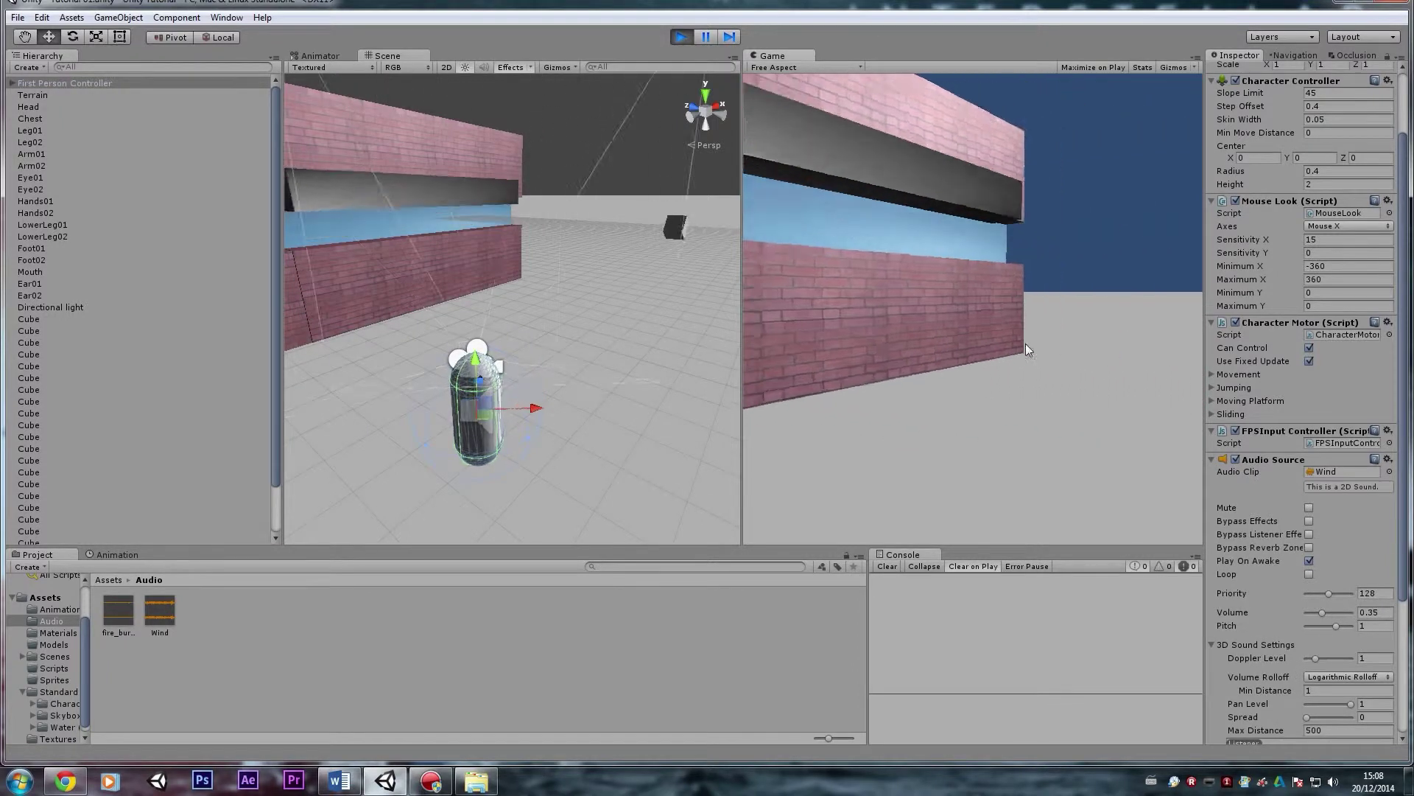
{"action": "key", "text": "w"}
{"action": "key", "text": "w"}
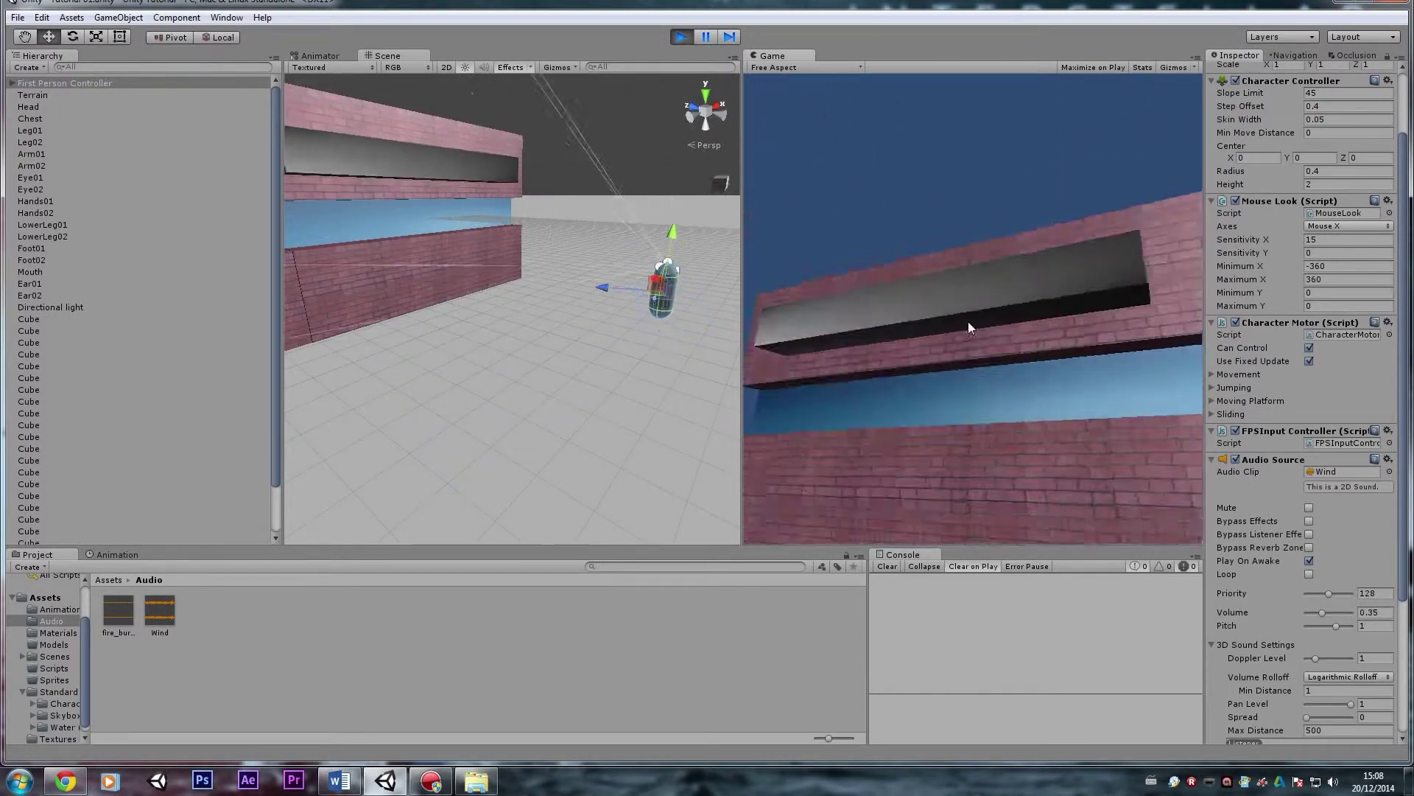
{"action": "key", "text": "w"}
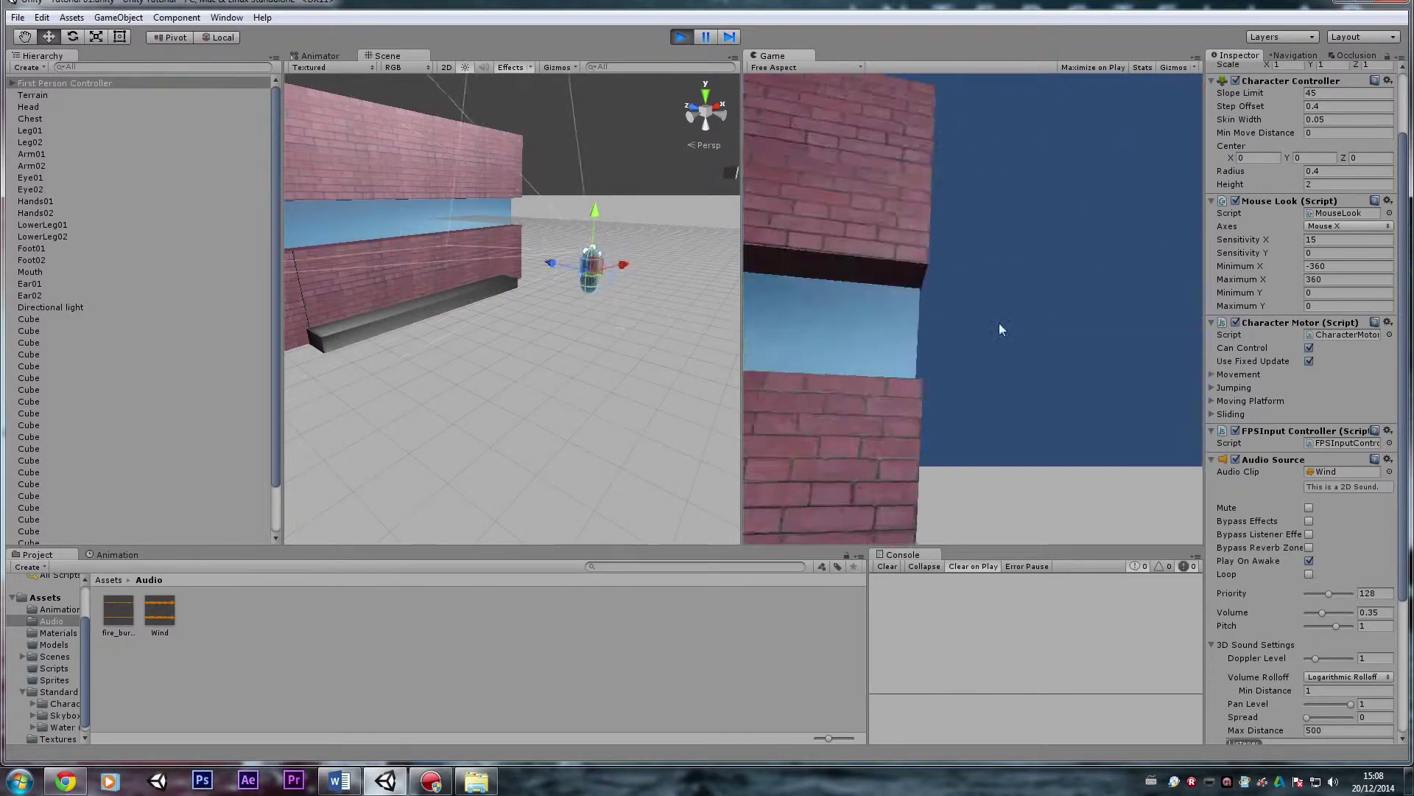
{"action": "key", "text": "w"}
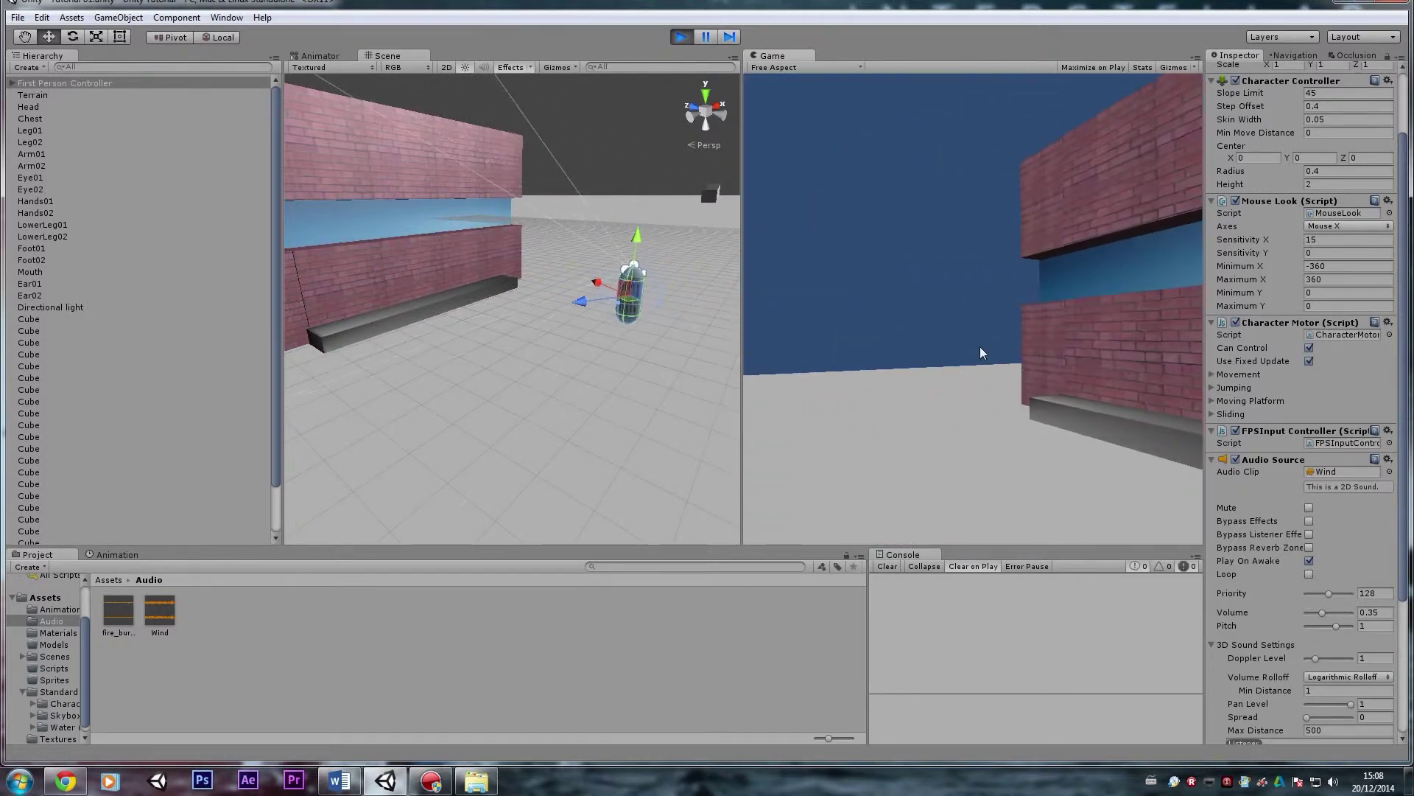
{"action": "key", "text": "w"}
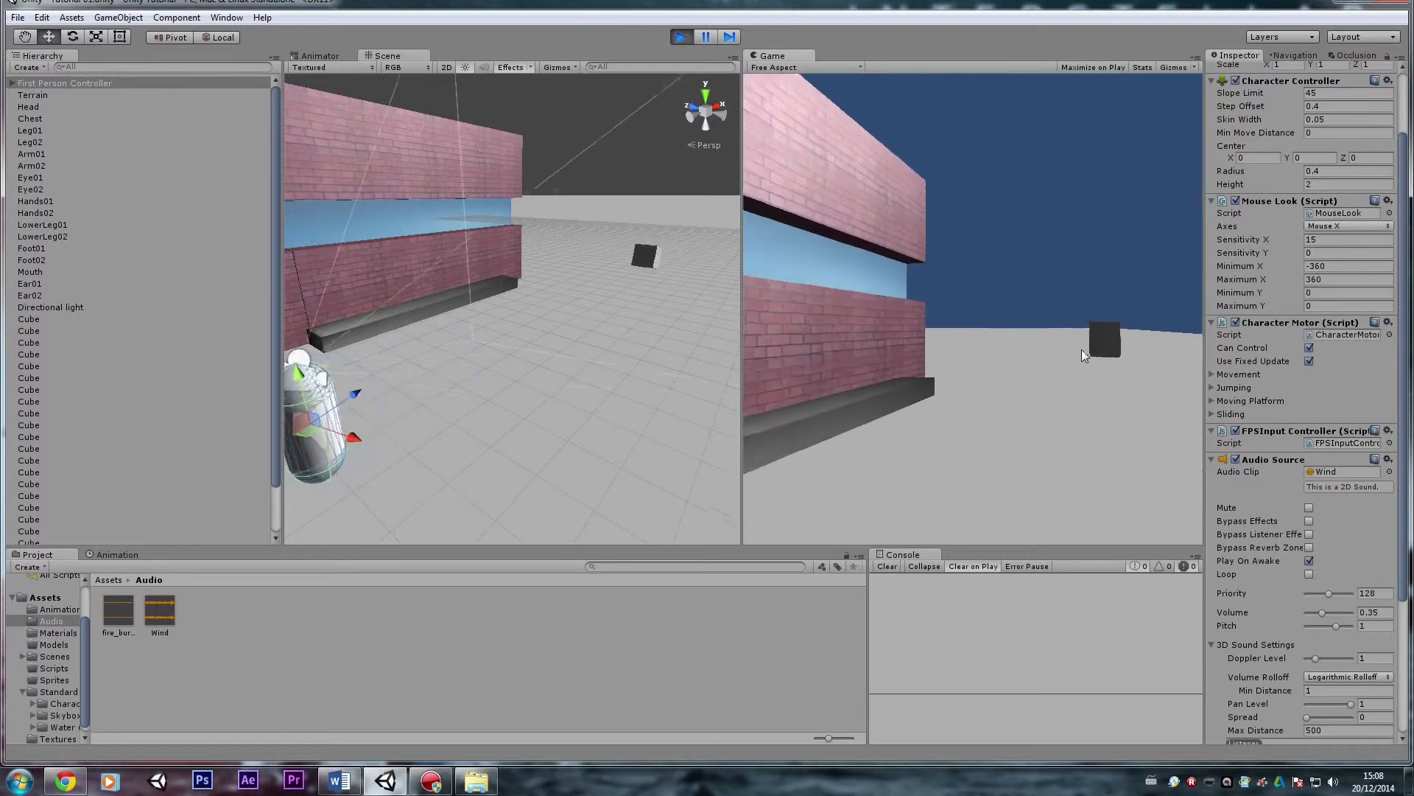
{"action": "key", "text": "w"}
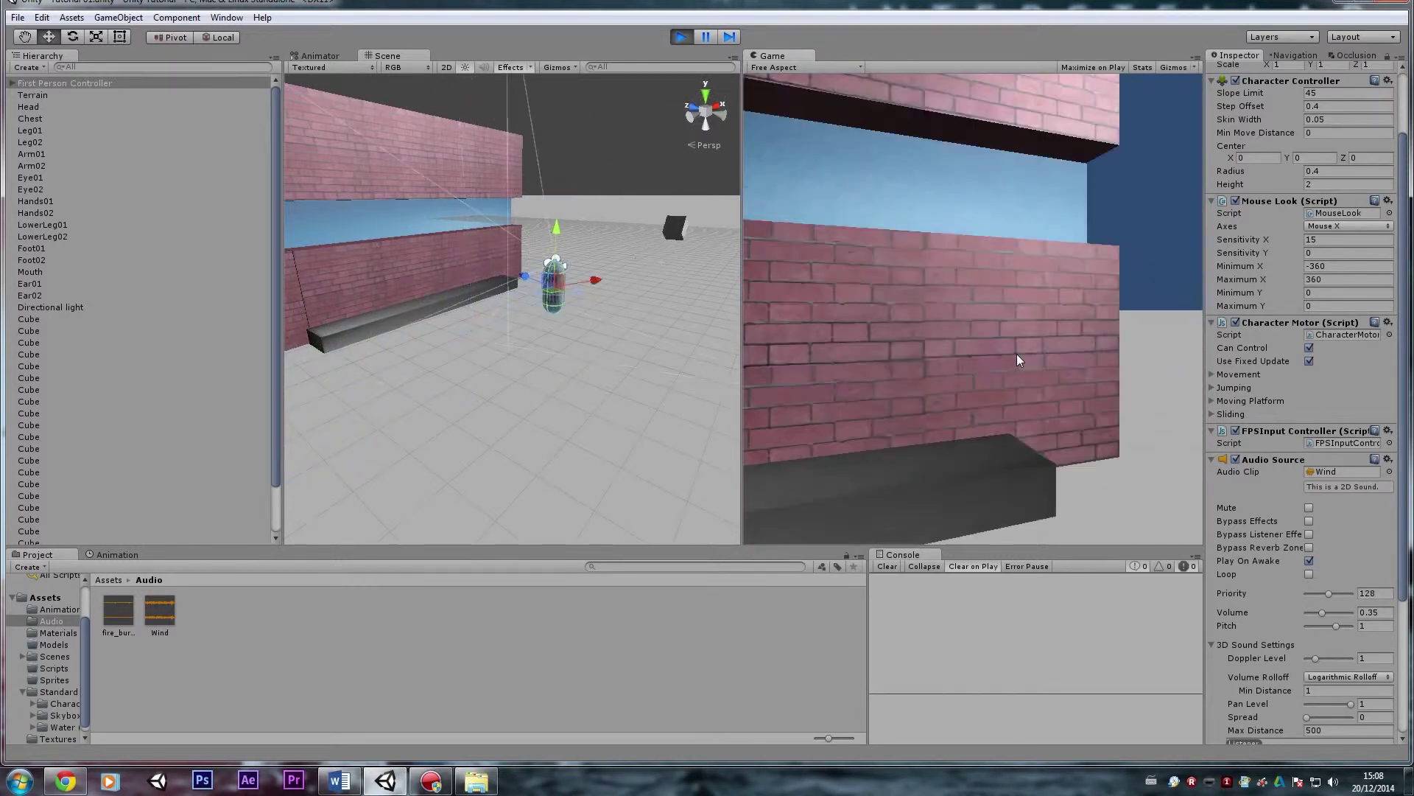
{"action": "key", "text": "s"}
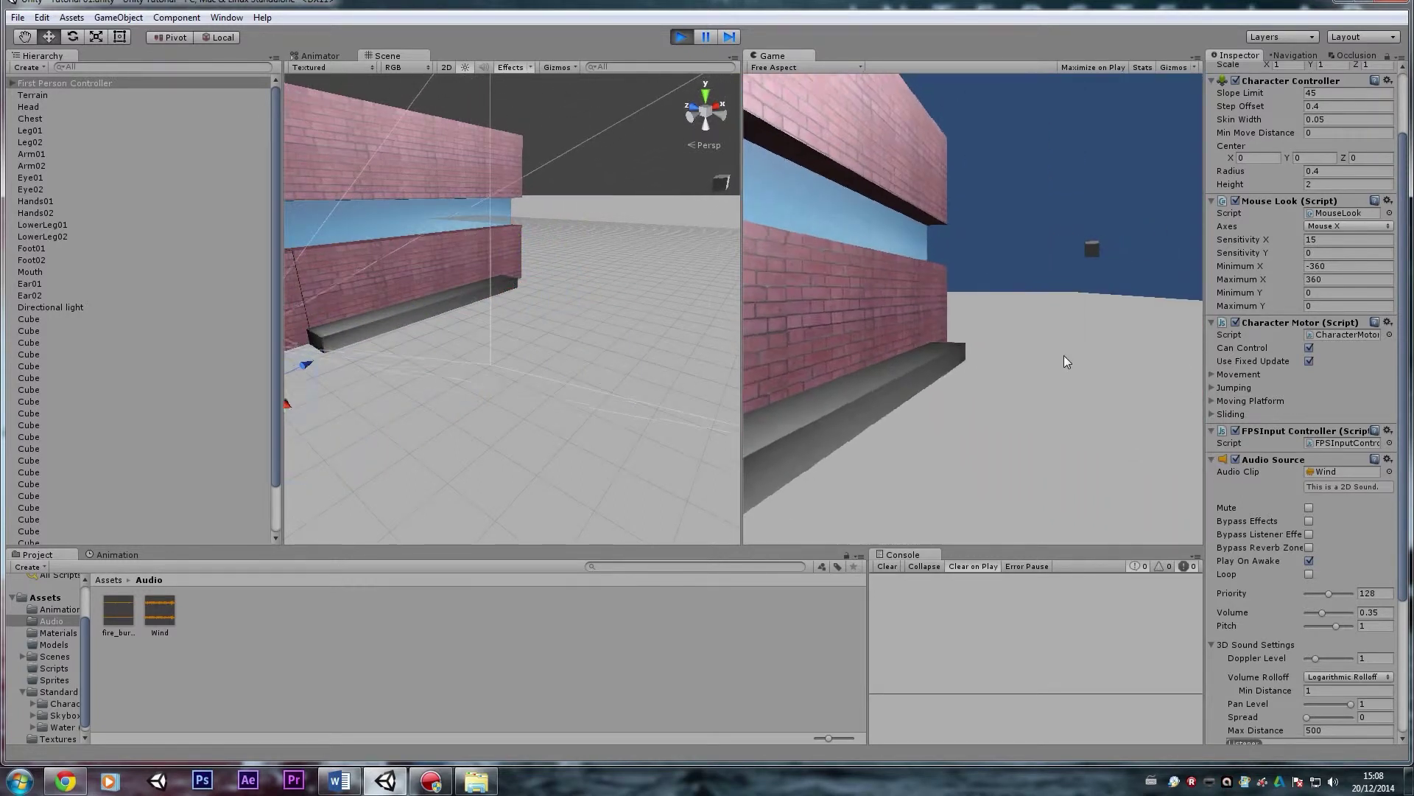
{"action": "key", "text": "ctrl+p"}
Step: Check the 3D Sound option in the import settings of the fire_burning_wood_crackle clip
{"action": "right_click_drag", "start_coordinate": [635, 373], "coordinate": [578, 362]}
{"action": "key", "text": "w"}
{"action": "key", "text": "s"}
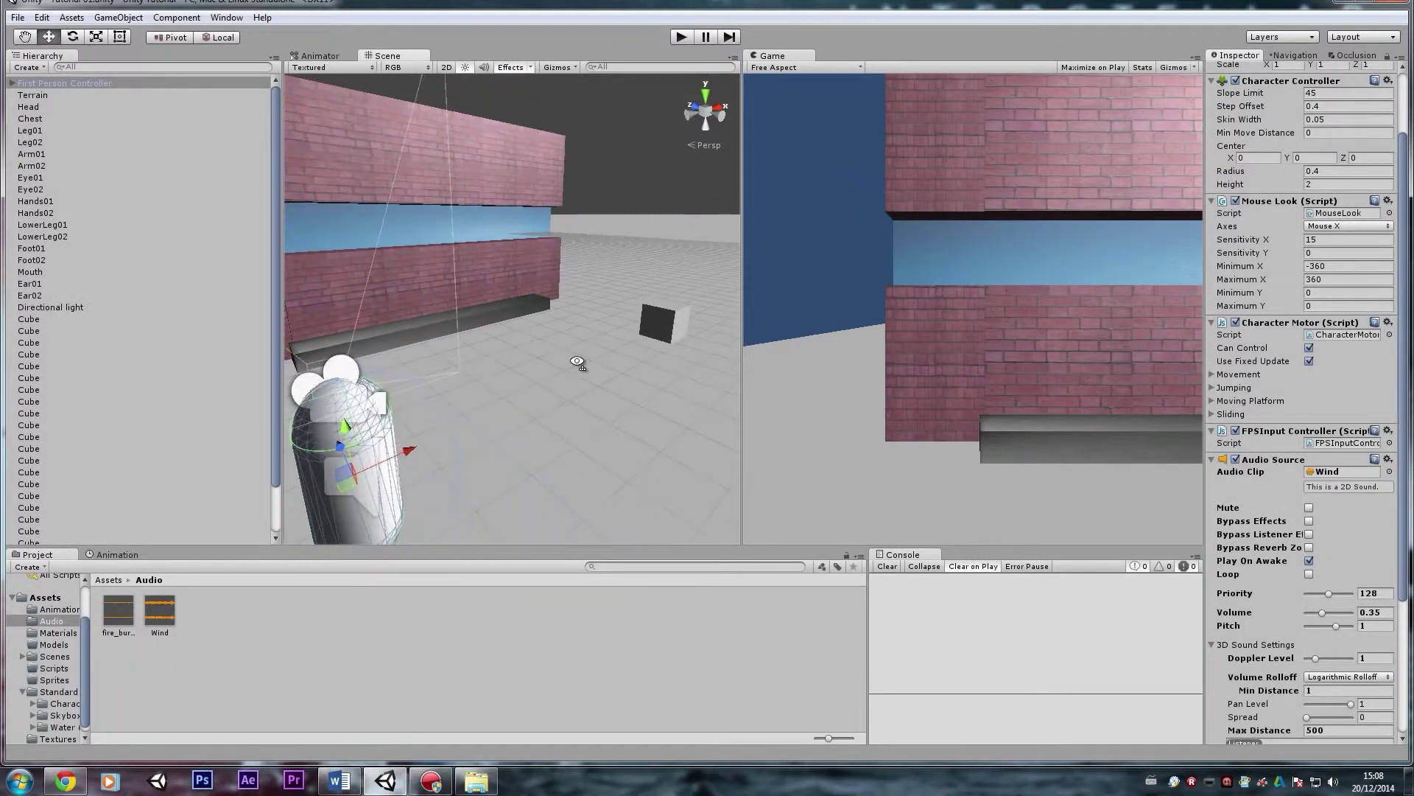
{"action": "left_click", "coordinate": [110, 631]}
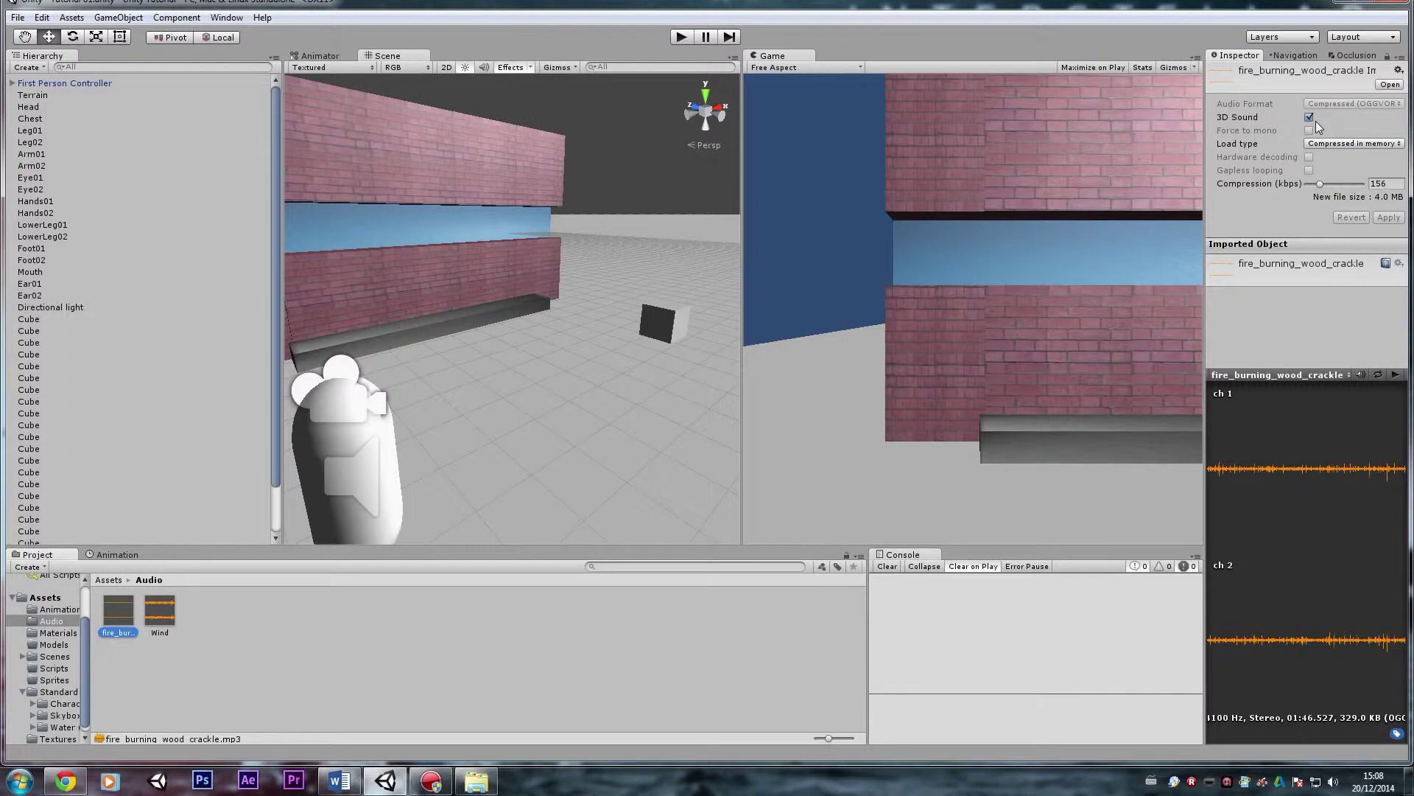
Step: Create a particle system and place it on the ground beyond the small cube at about X 34.44, Y 0, Z 33.59
{"action": "right_click_drag", "start_coordinate": [612, 221], "coordinate": [538, 278]}
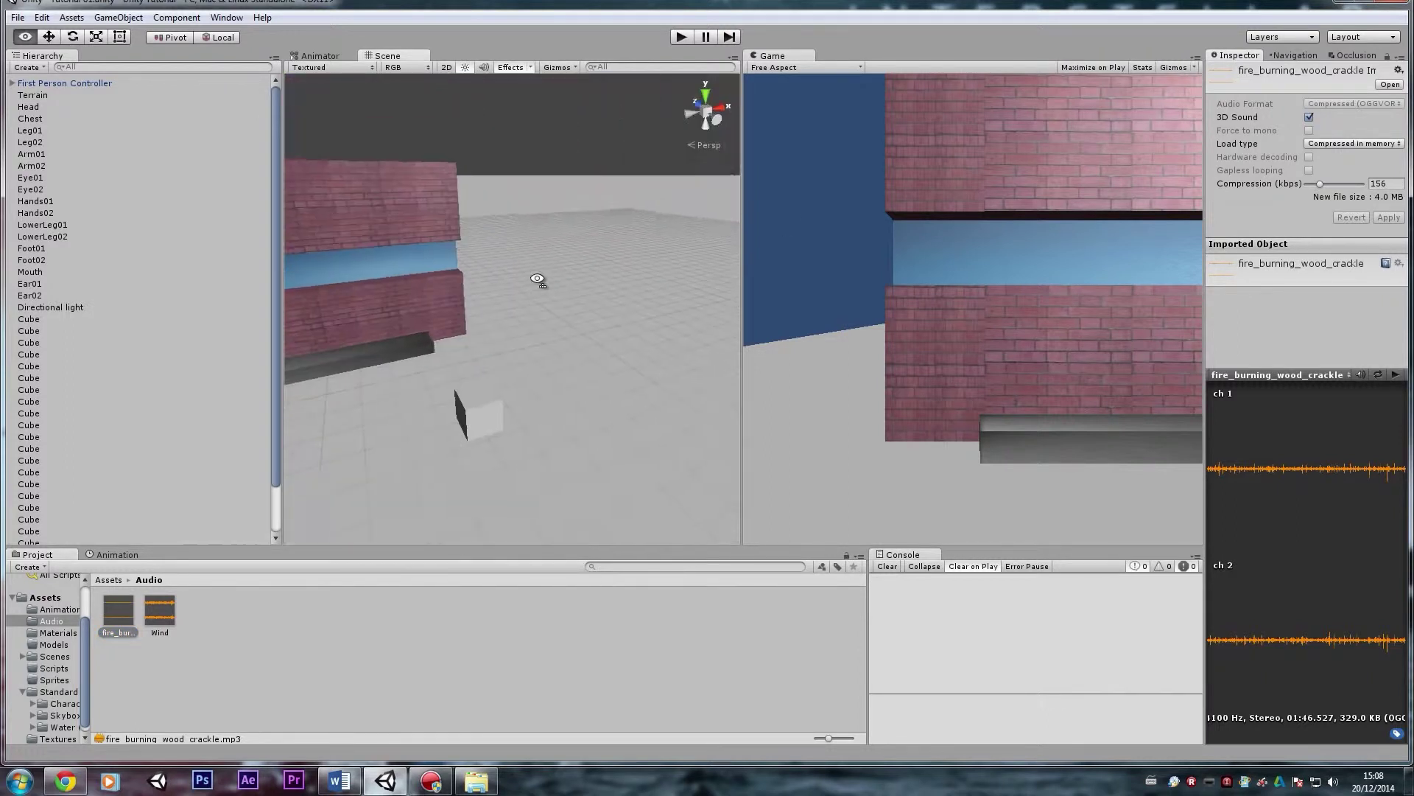
{"action": "left_click", "coordinate": [134, 19]}
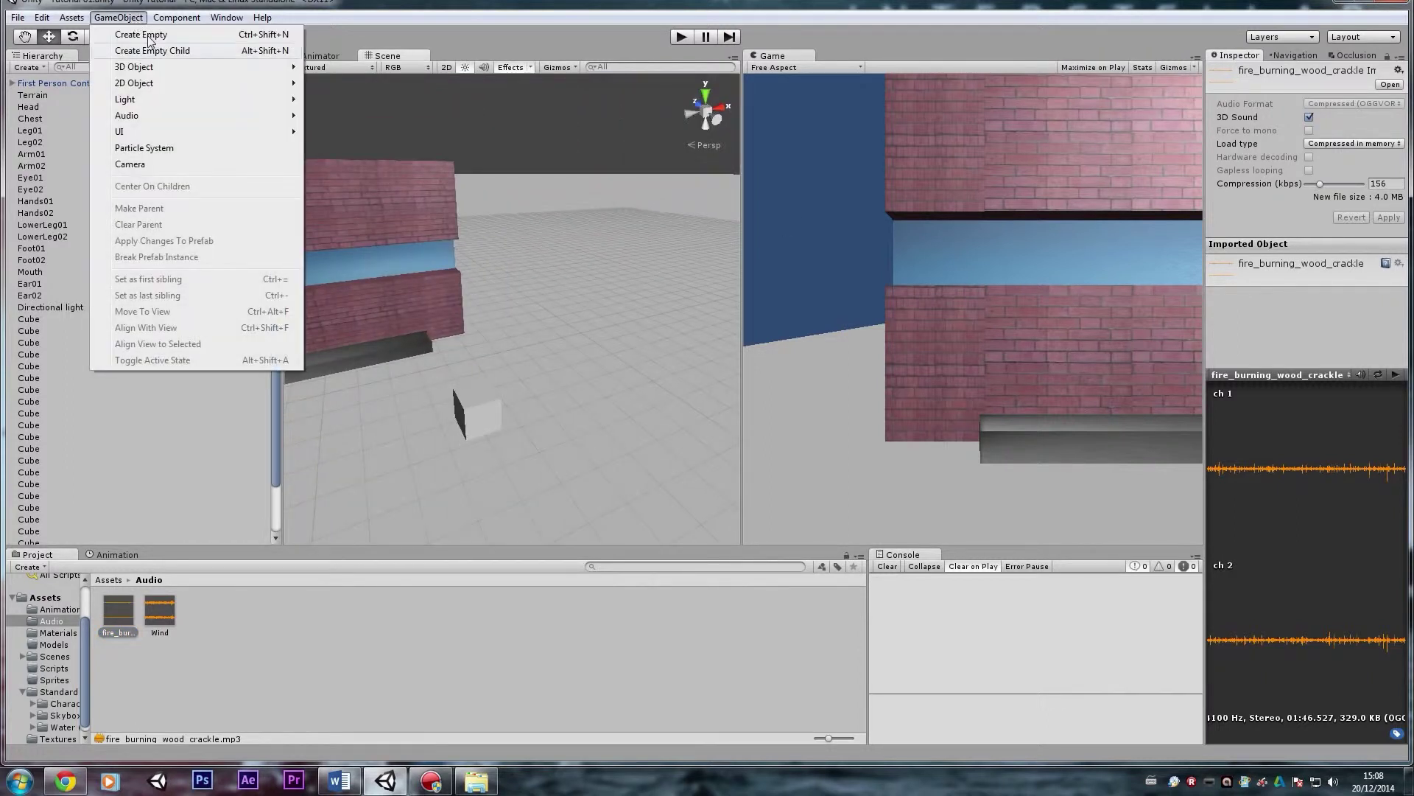
{"action": "left_click", "coordinate": [147, 149]}
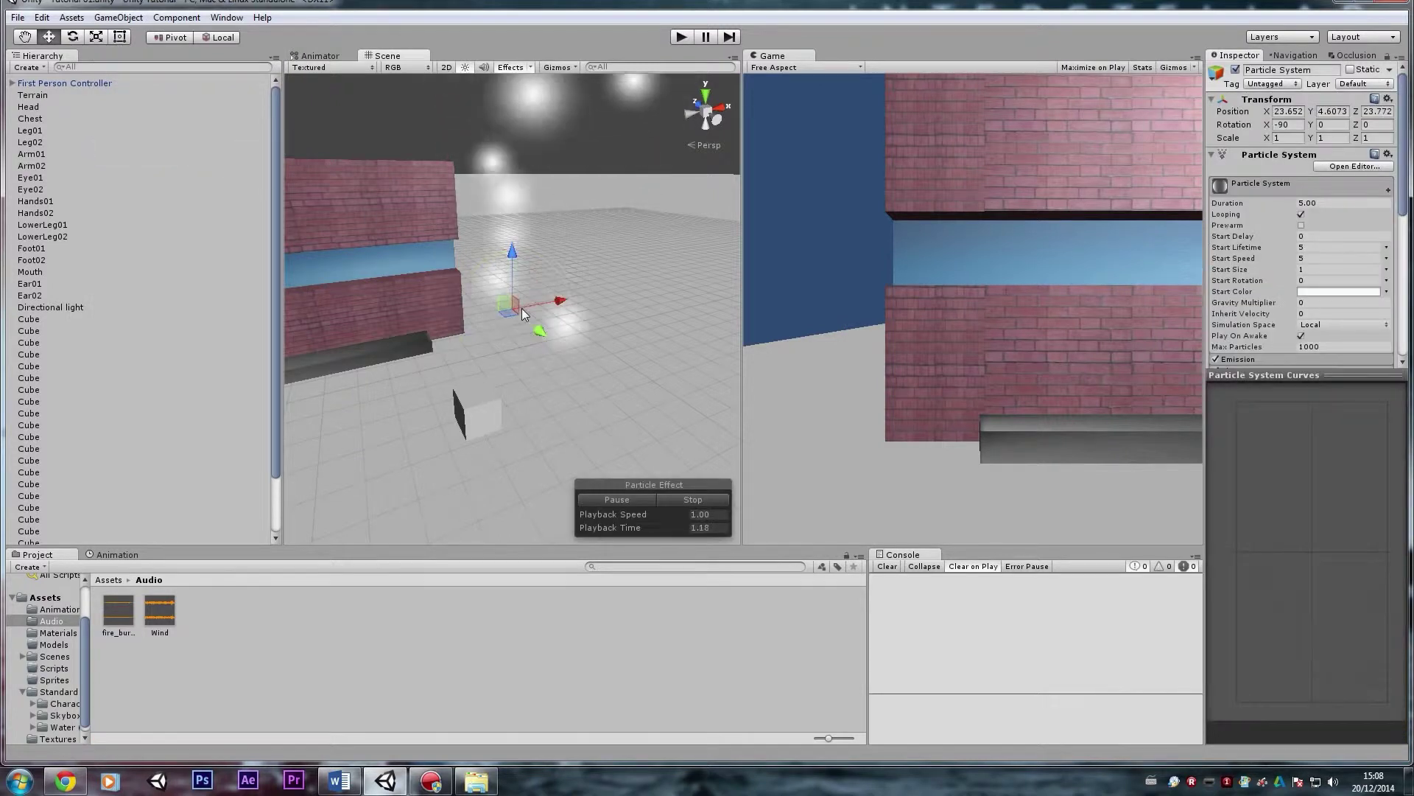
{"action": "left_click_drag", "start_coordinate": [517, 308], "coordinate": [677, 269]}
{"action": "key", "text": "f"}
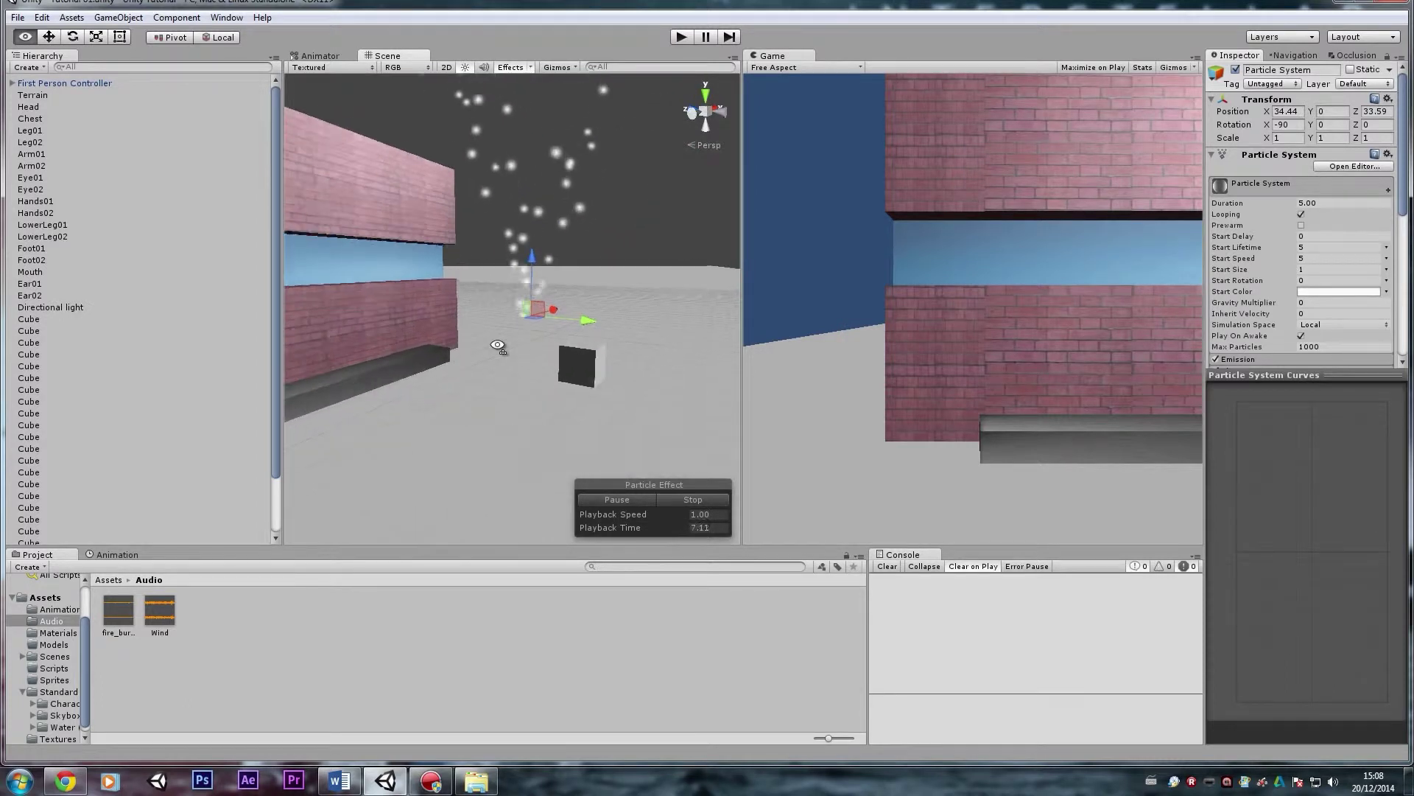
Step: Attach the fire_burning_wood_crackle clip to the Particle System and enable Loop on its audio source
{"action": "left_click_drag", "start_coordinate": [118, 610], "coordinate": [59, 540]}
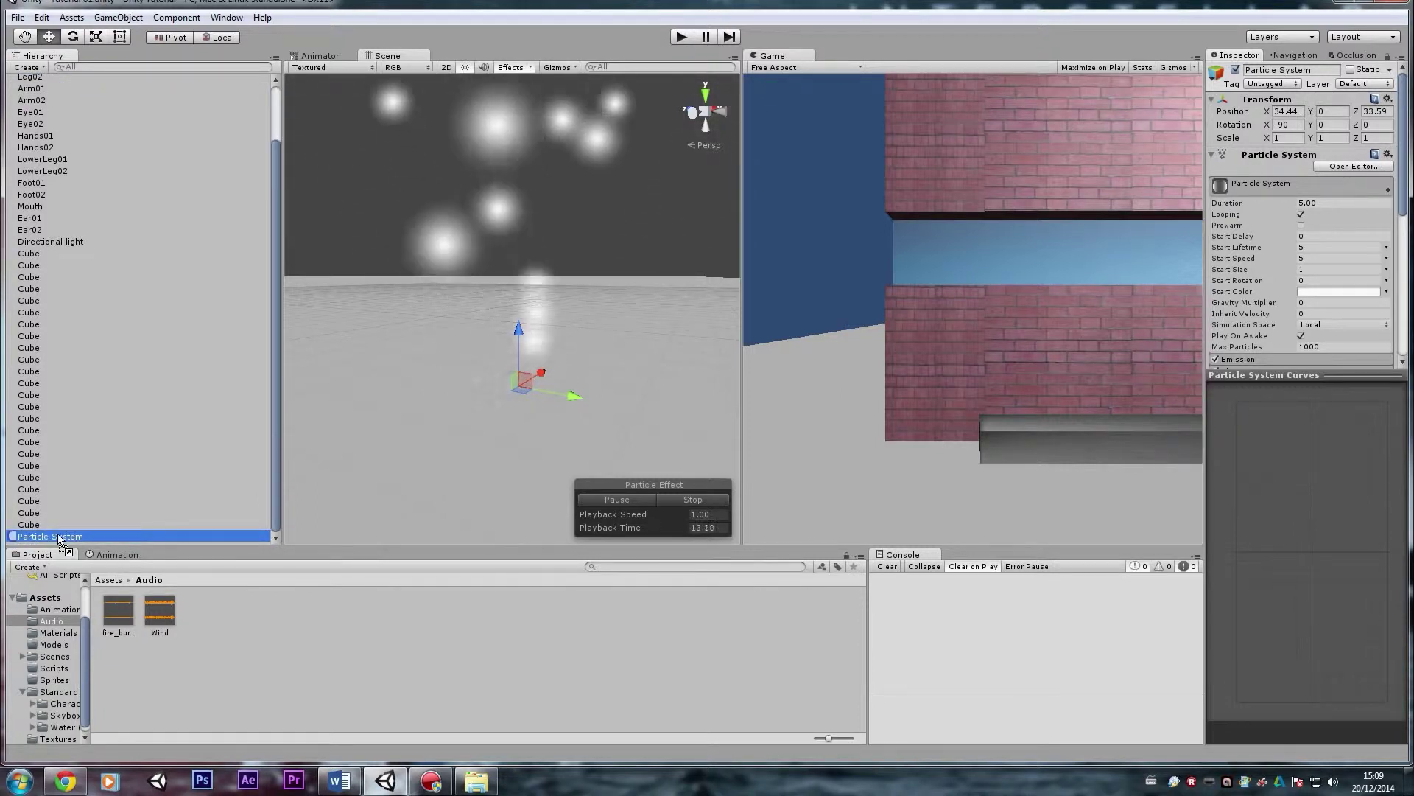
{"action": "left_click", "coordinate": [59, 536]}
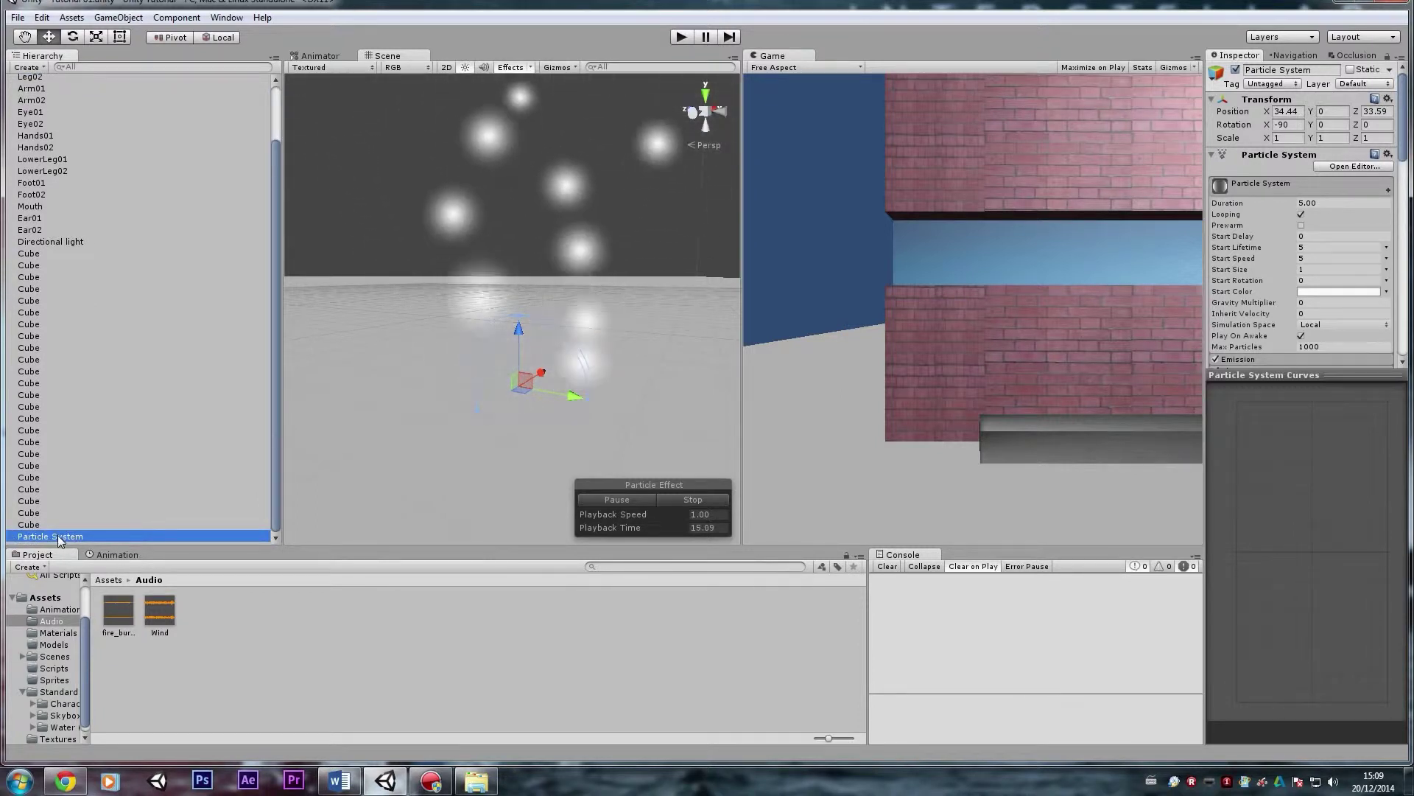
{"action": "scroll", "coordinate": [1271, 250], "scroll_direction": "down", "scroll_amount": 10}
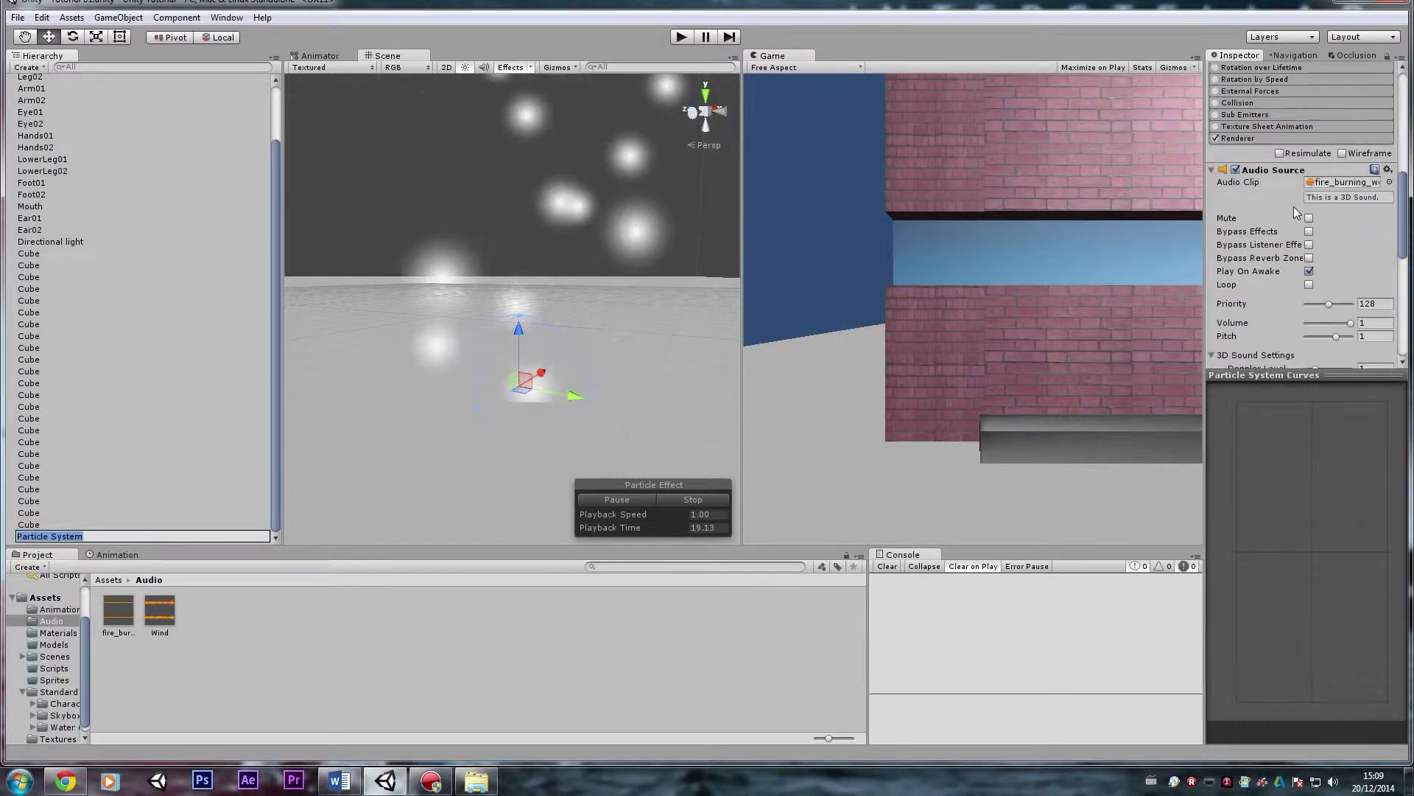
{"action": "scroll", "coordinate": [1294, 207], "scroll_direction": "down", "scroll_amount": 3}
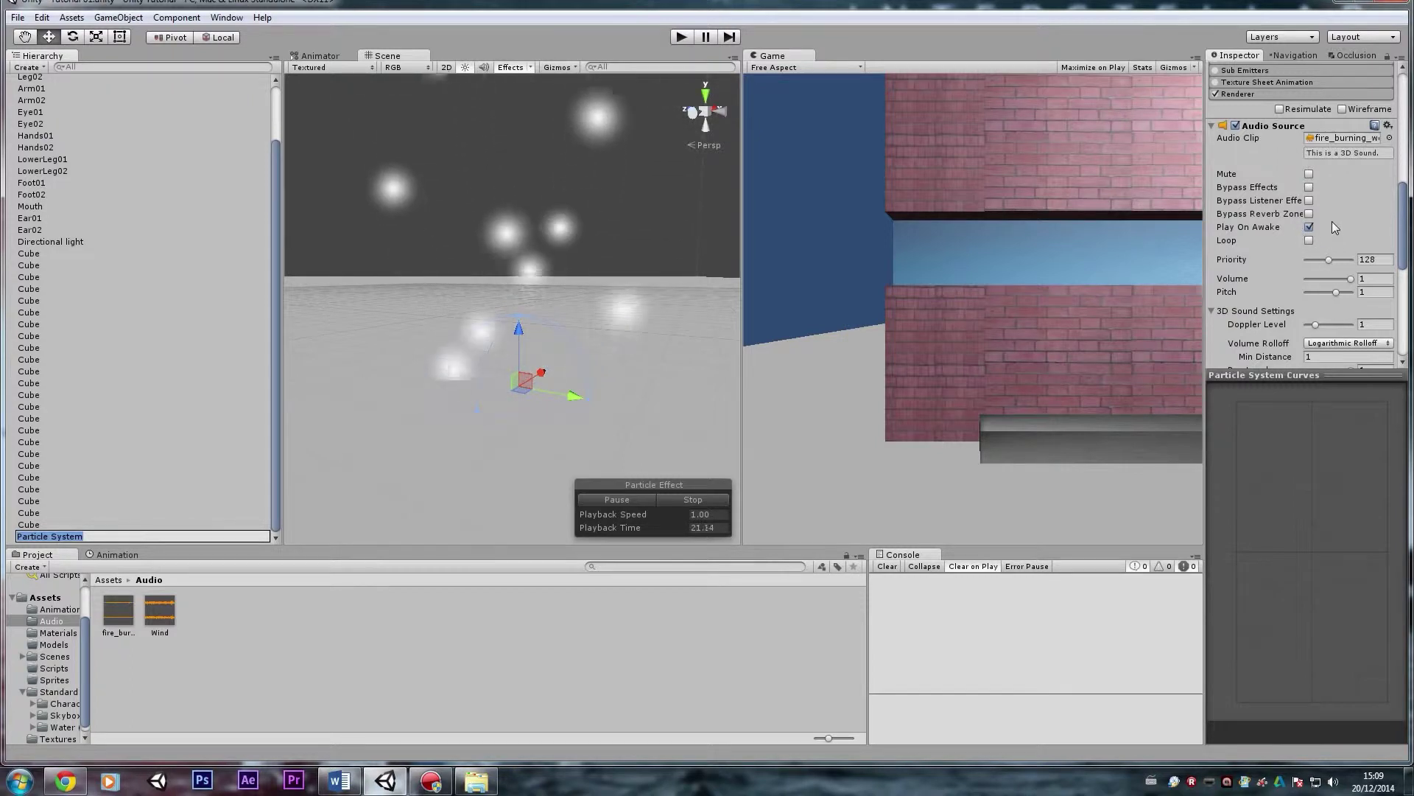
{"action": "scroll", "coordinate": [1327, 221], "scroll_direction": "down", "scroll_amount": 3}
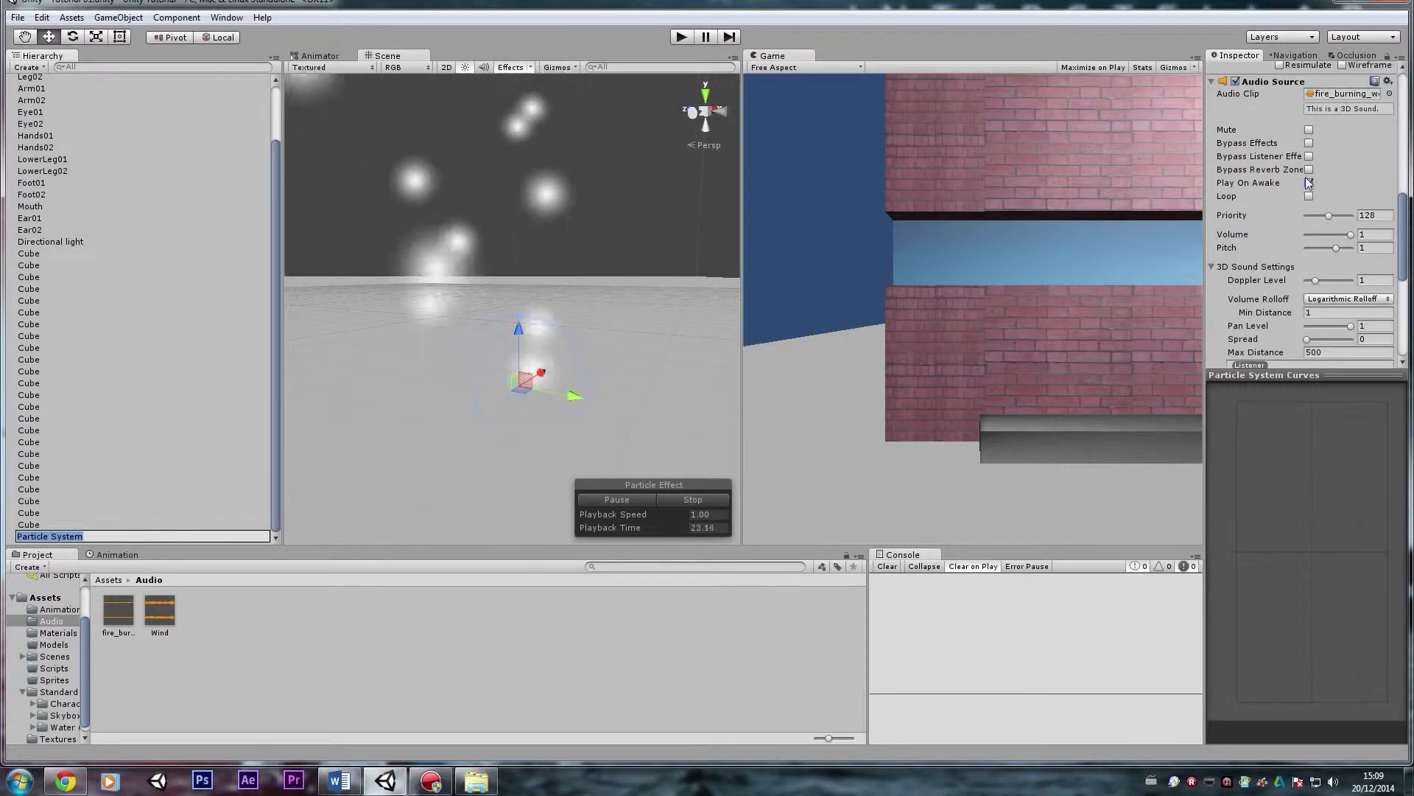
{"action": "left_click", "coordinate": [1310, 197]}
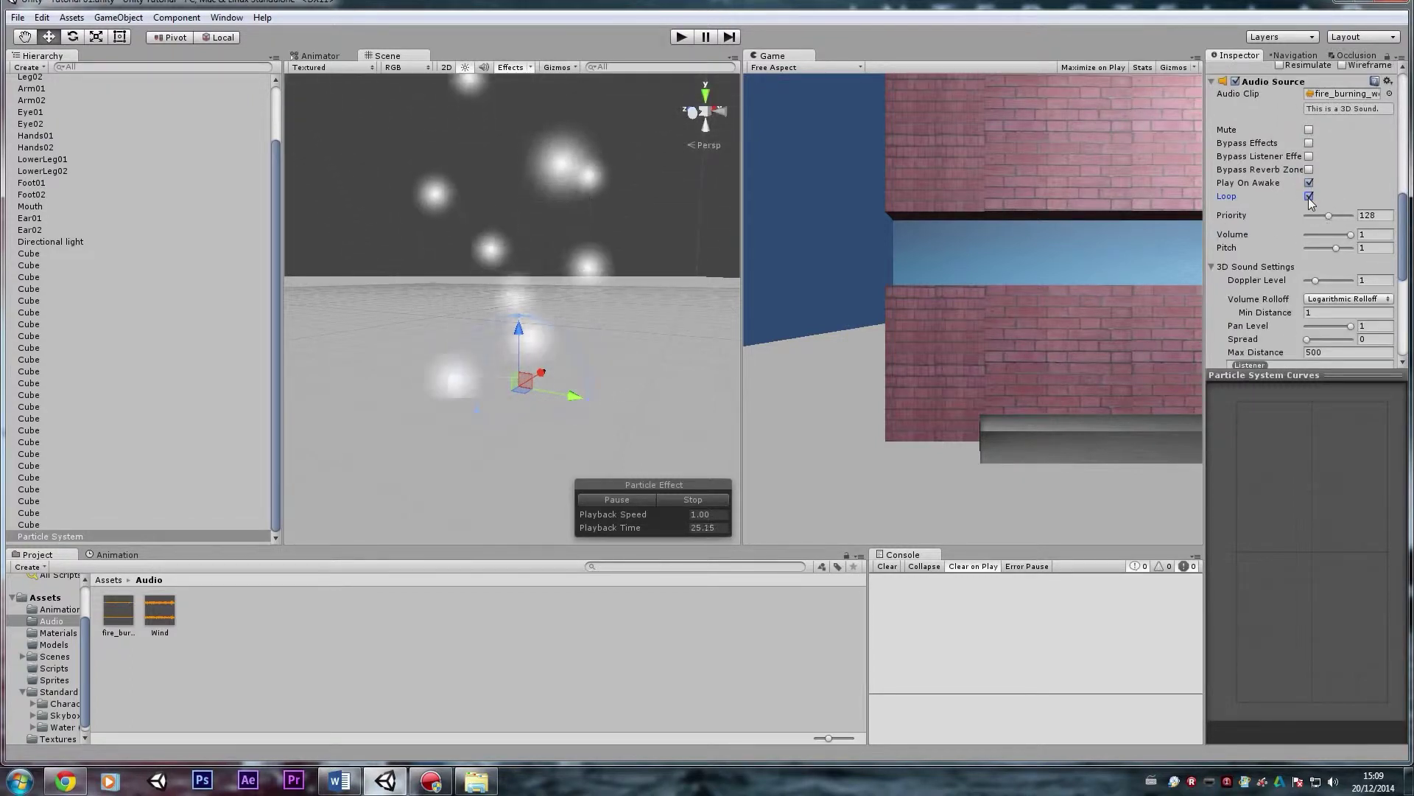
Step: Set the fire audio source's Min Distance to 2 and Max Distance to 15 in its 3D sound settings
{"action": "scroll", "coordinate": [1317, 211], "scroll_direction": "down", "scroll_amount": 3}
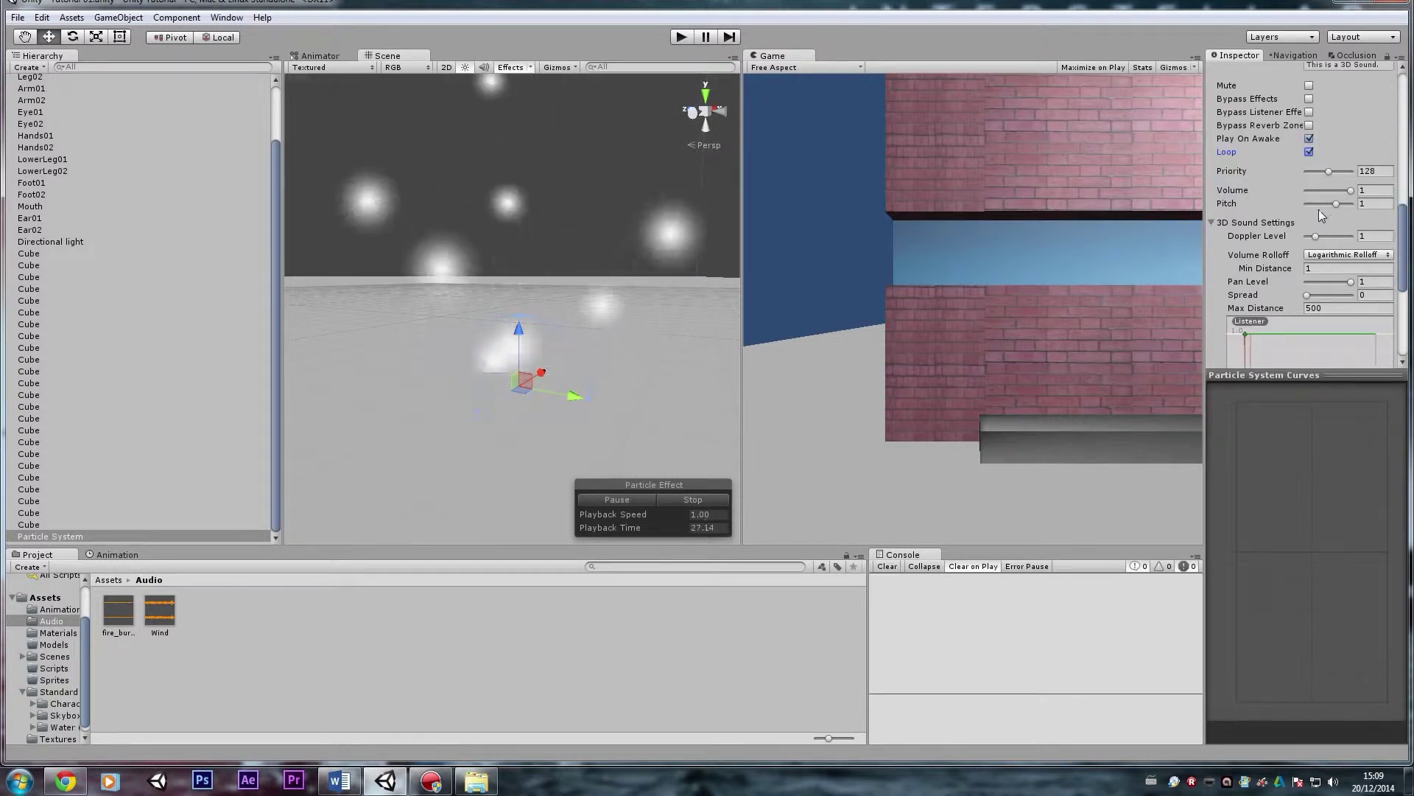
{"action": "left_click_drag", "start_coordinate": [709, 276], "coordinate": [495, 304], "text": "alt"}
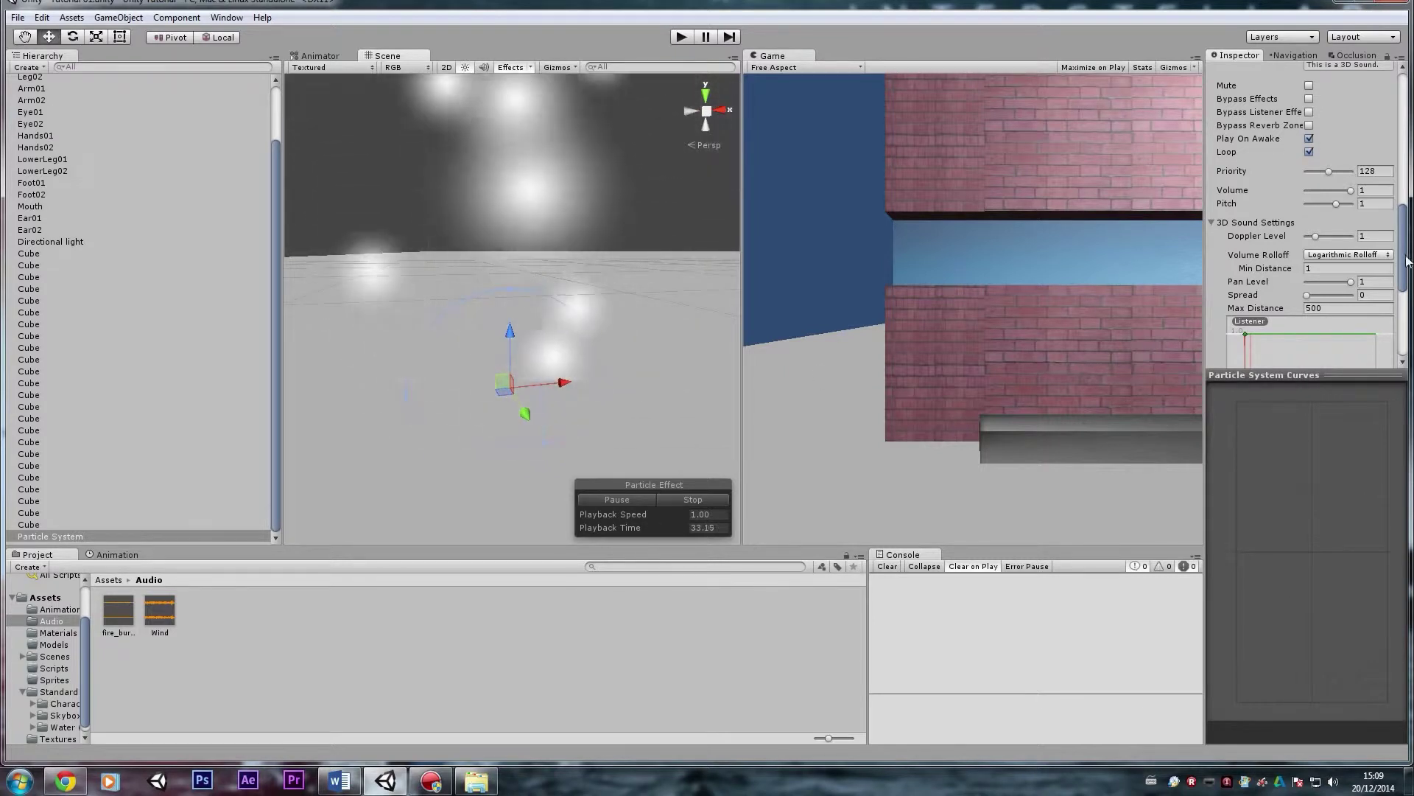
{"action": "double_click", "coordinate": [1348, 268]}
{"action": "type", "text": "2"}
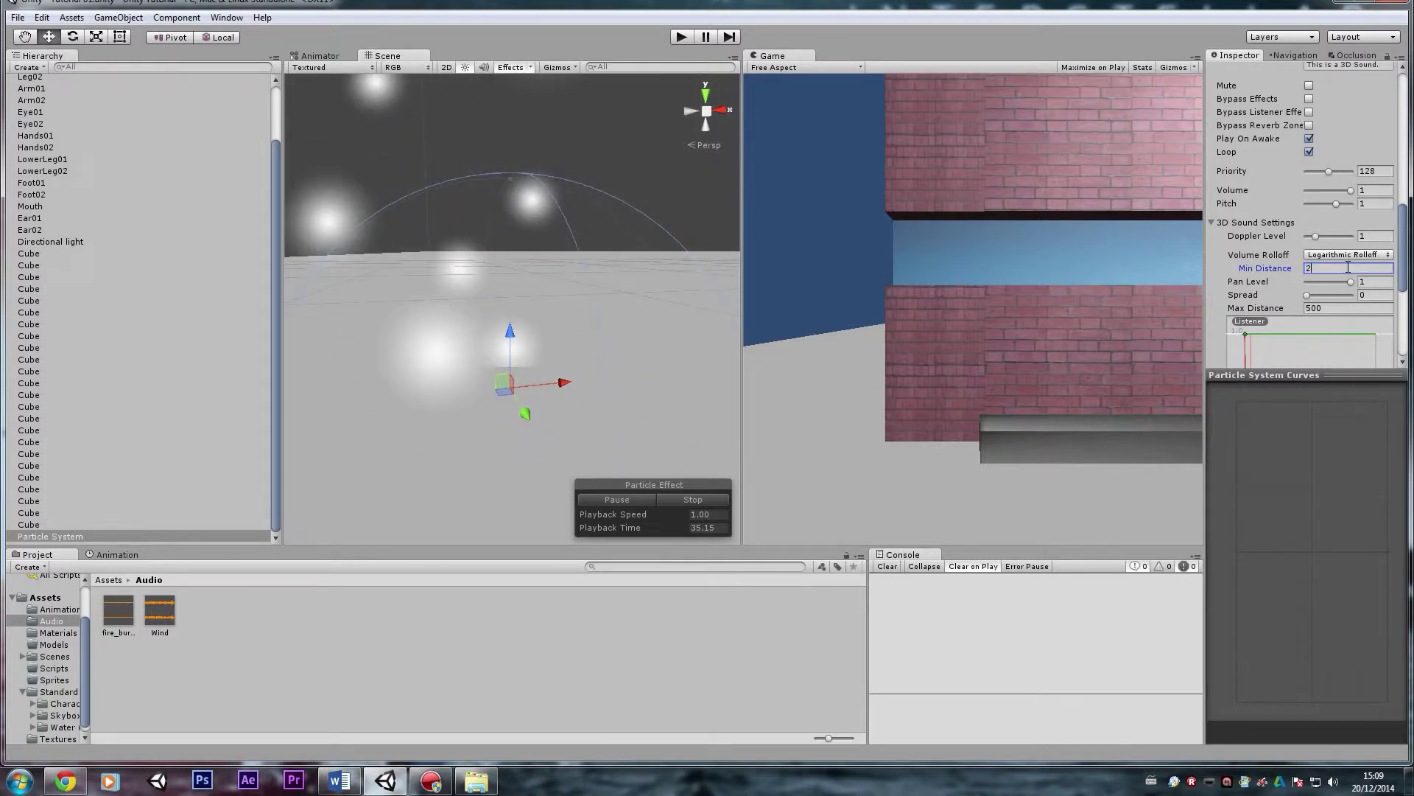
{"action": "left_click_drag", "start_coordinate": [474, 337], "coordinate": [1403, 341], "text": "alt"}
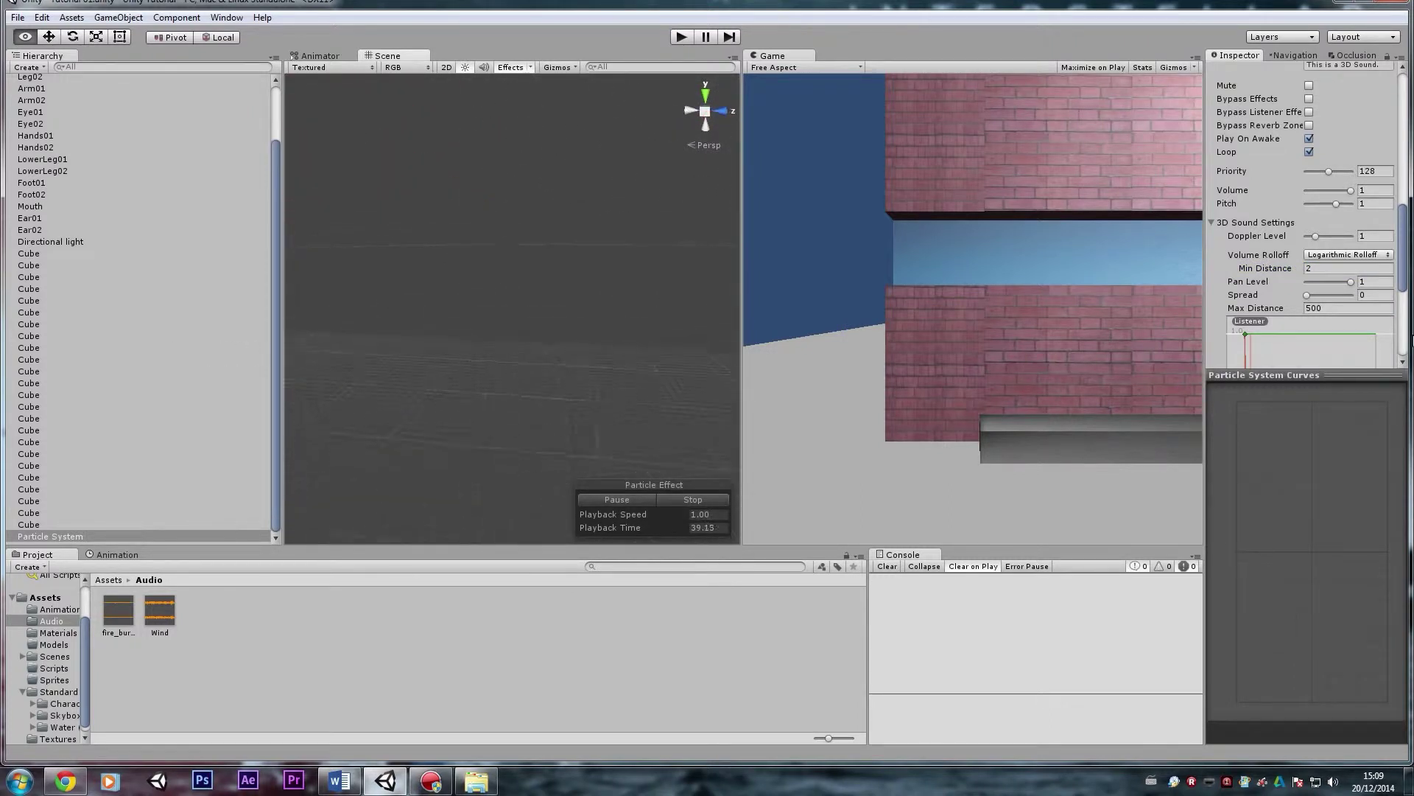
{"action": "left_click_drag", "start_coordinate": [1371, 277], "coordinate": [927, 336], "text": "alt"}
{"action": "left_click", "coordinate": [1369, 305]}
{"action": "type", "text": "15"}
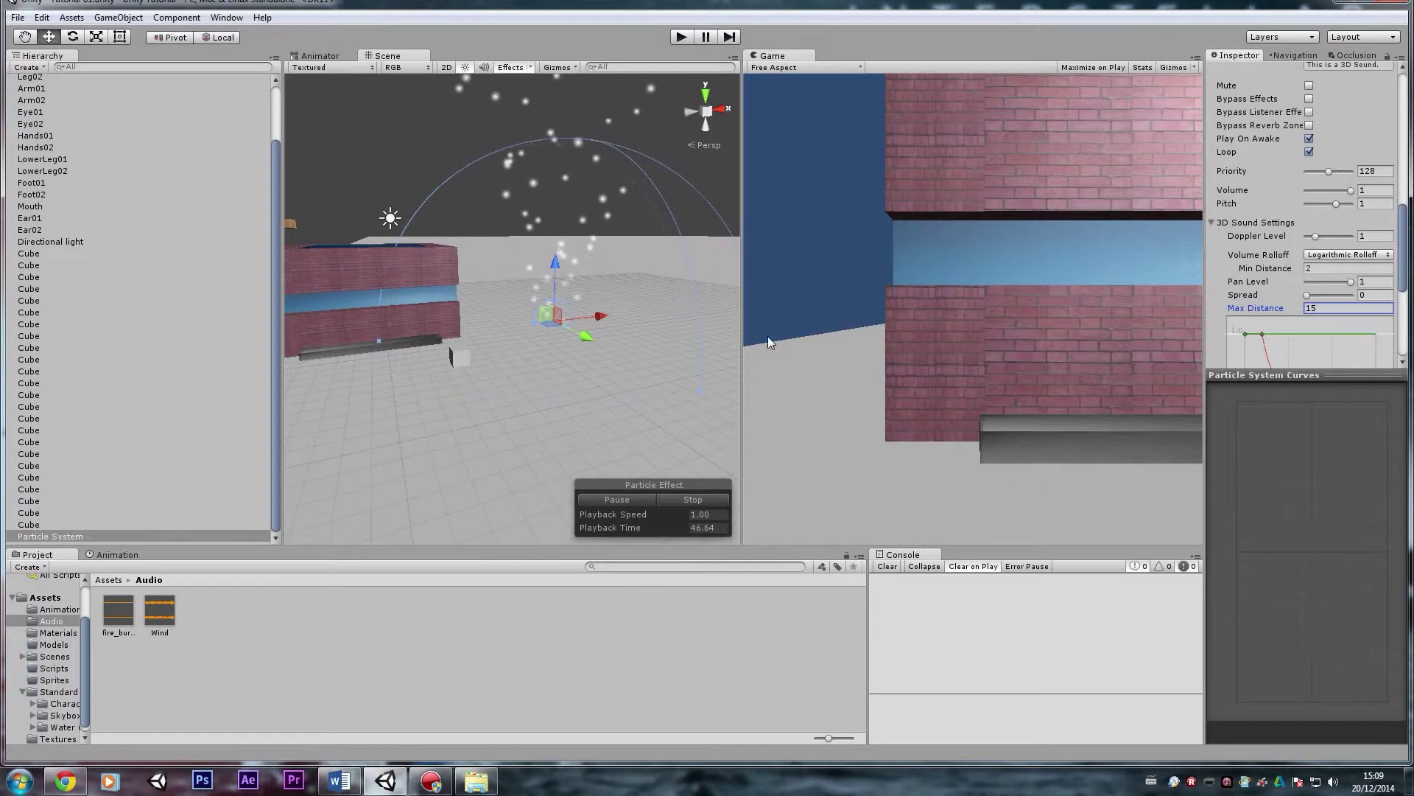
Step: Play the scene and walk the player toward and away from the particle system to test the fire sound's distance falloff
{"action": "left_click_drag", "start_coordinate": [471, 339], "coordinate": [542, 355], "text": "alt"}
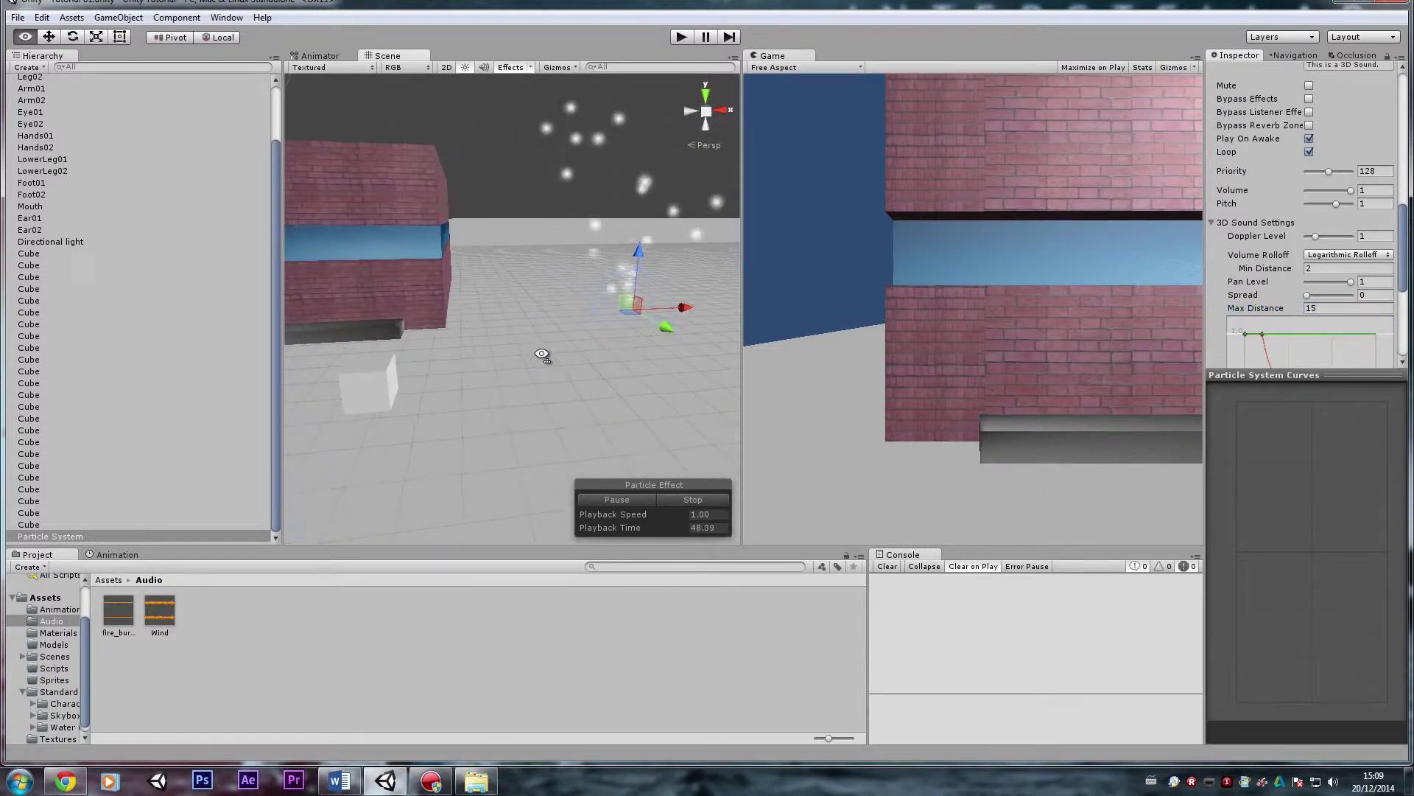
{"action": "left_click", "coordinate": [681, 37]}
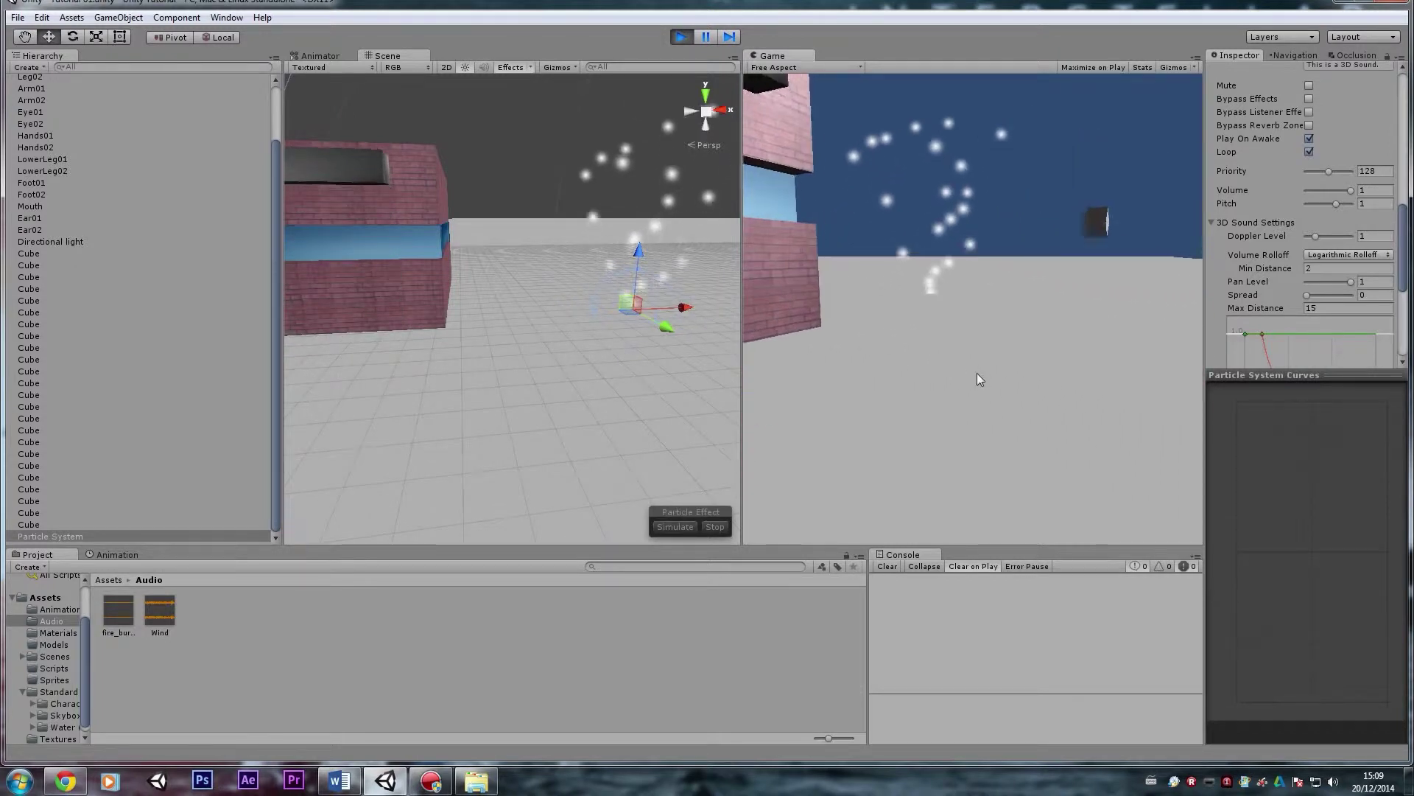
{"action": "key", "text": "w"}
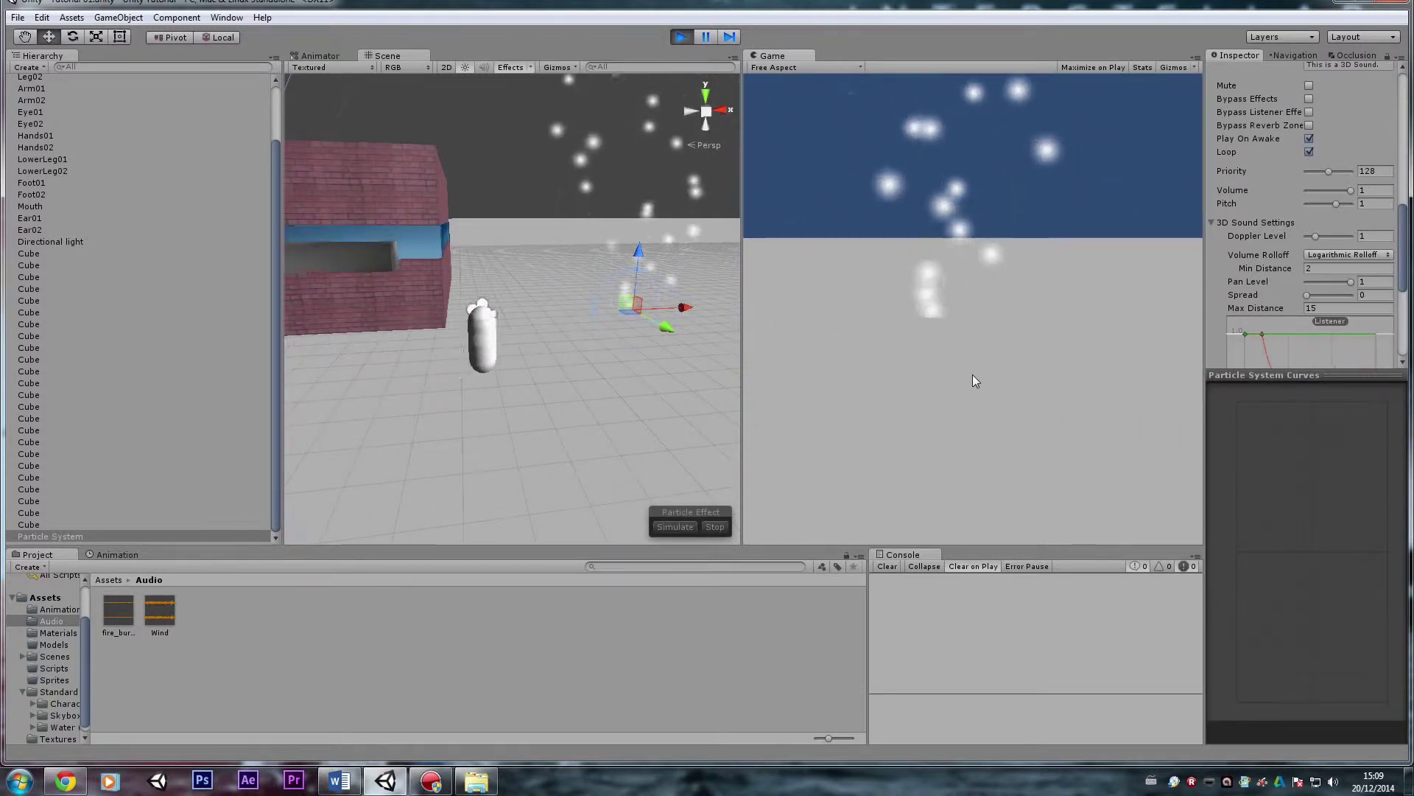
{"action": "key", "text": "w"}
{"action": "key", "text": "w"}
{"action": "key", "text": "s"}
{"action": "key", "text": "w"}
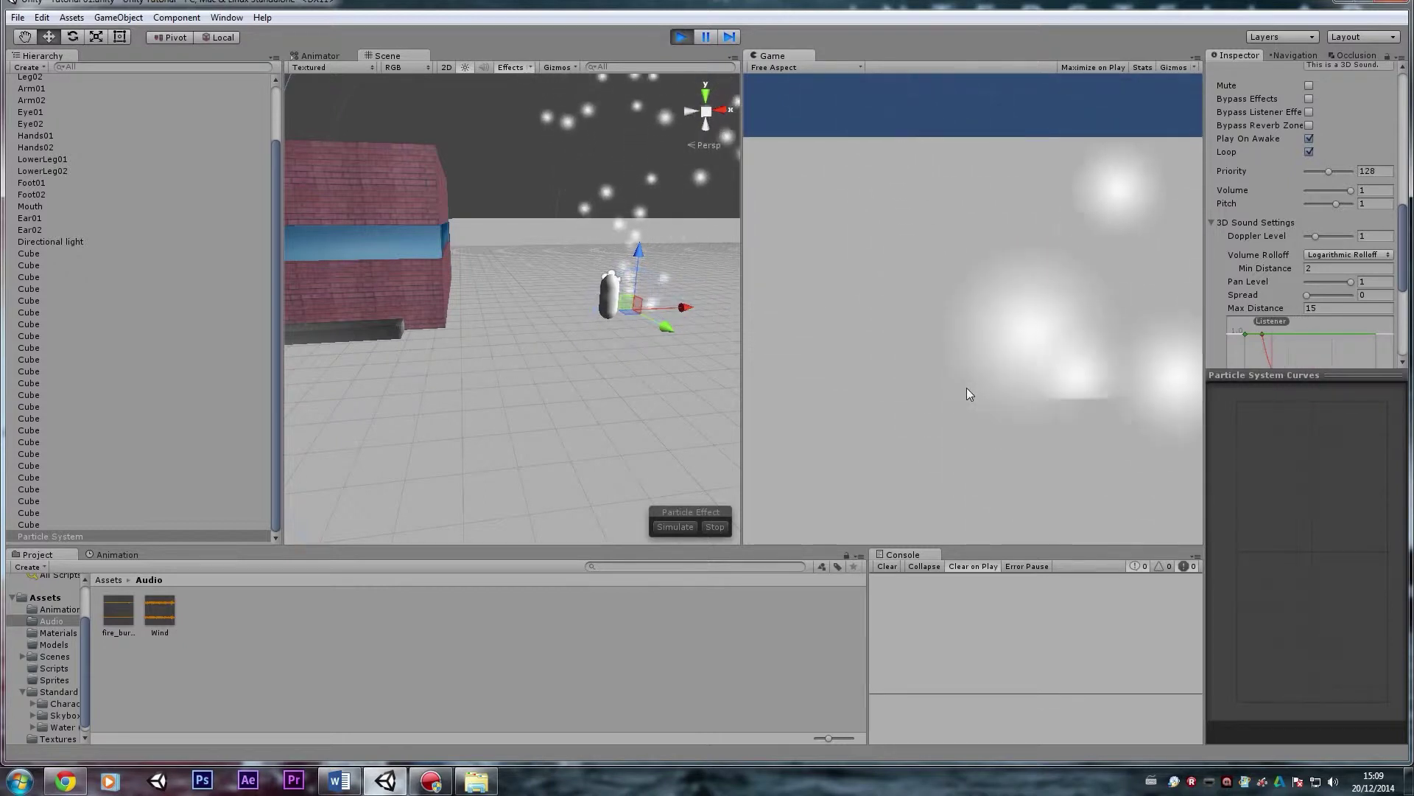
{"action": "key", "text": "s"}
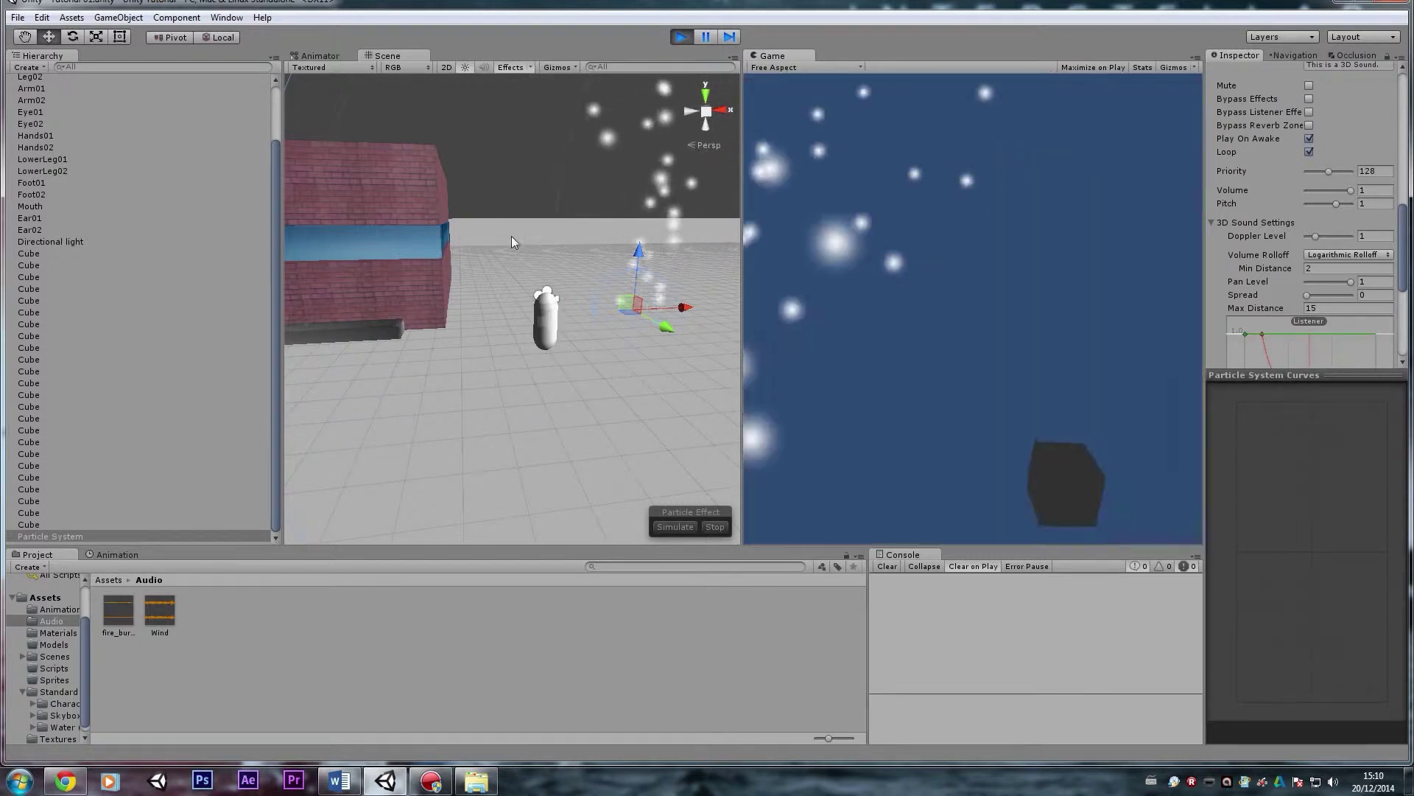
Step: Set the Volume of the First Person Controller's Wind audio source to 0 while the scene is playing
{"action": "scroll", "coordinate": [86, 447], "scroll_direction": "up", "scroll_amount": 3}
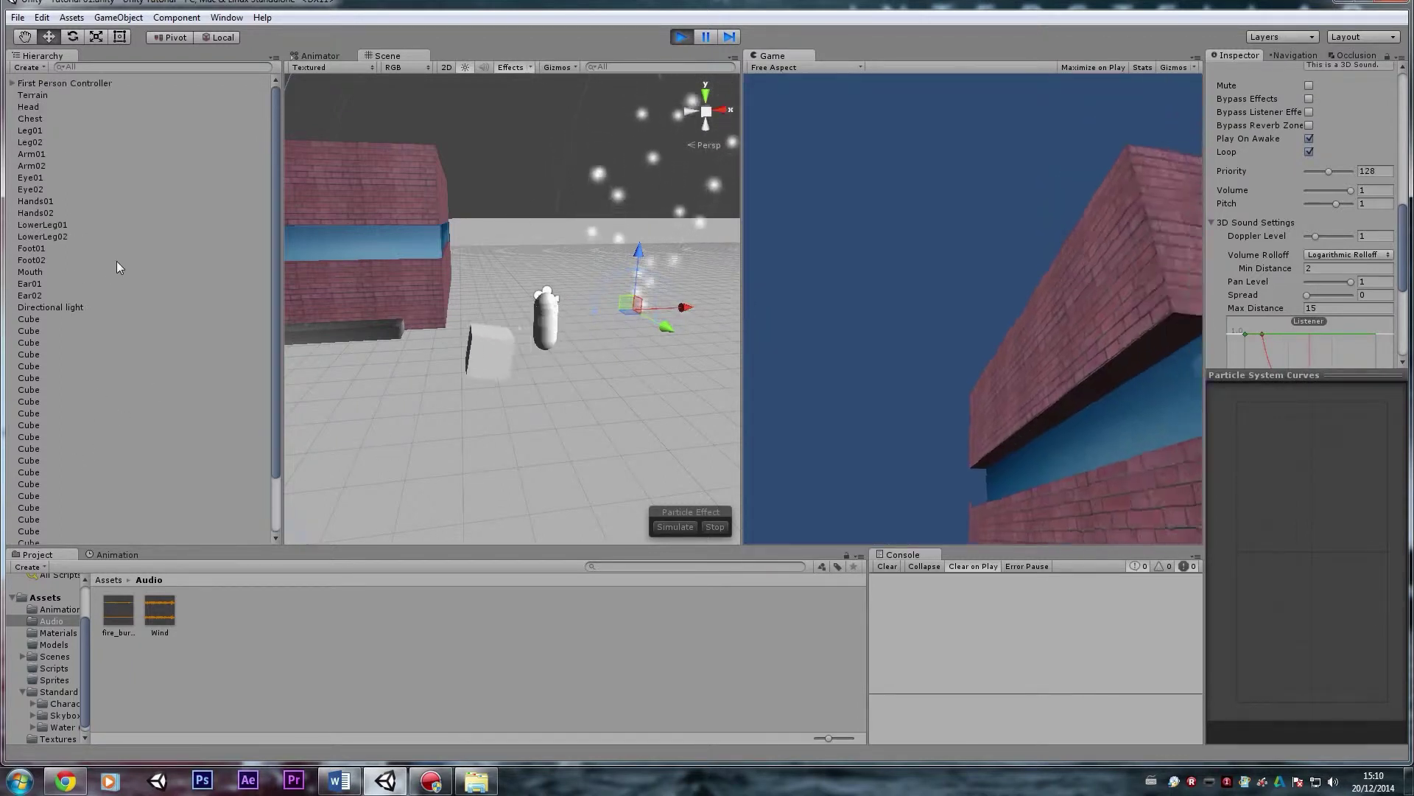
{"action": "left_click", "coordinate": [69, 84]}
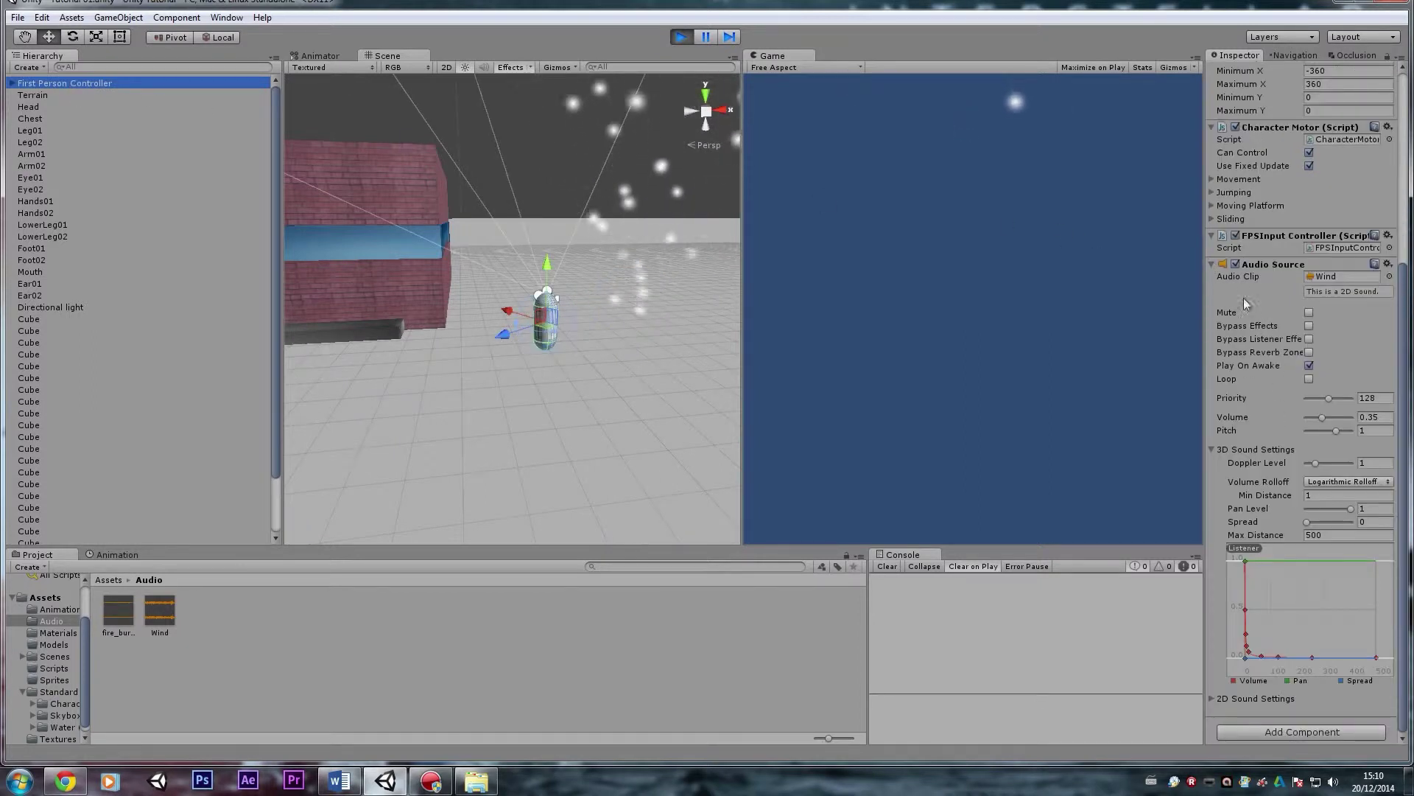
{"action": "left_click", "coordinate": [1322, 416]}
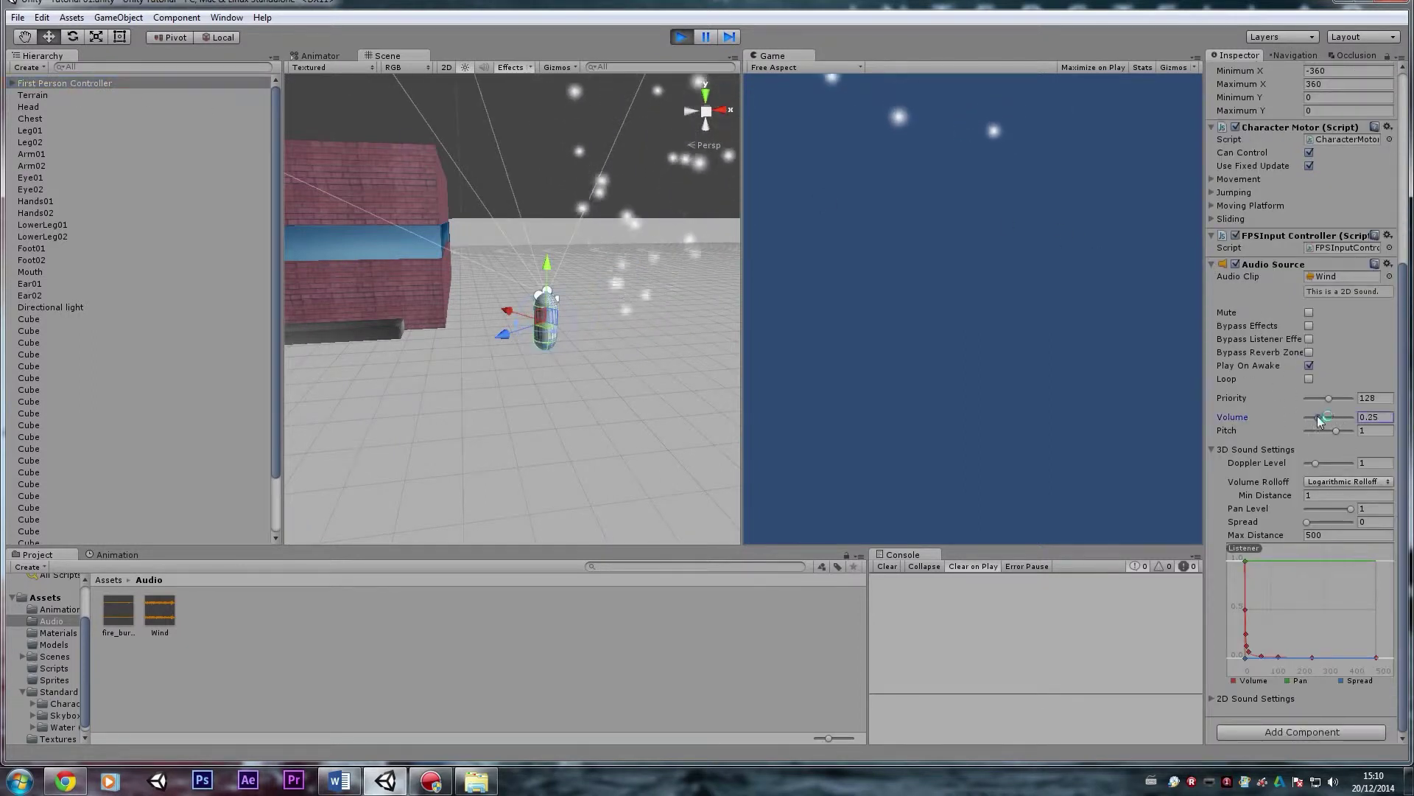
Step: Walk and turn the player around the particle system to test the fire sound without wind, and stop playback
{"action": "left_click", "coordinate": [803, 348]}
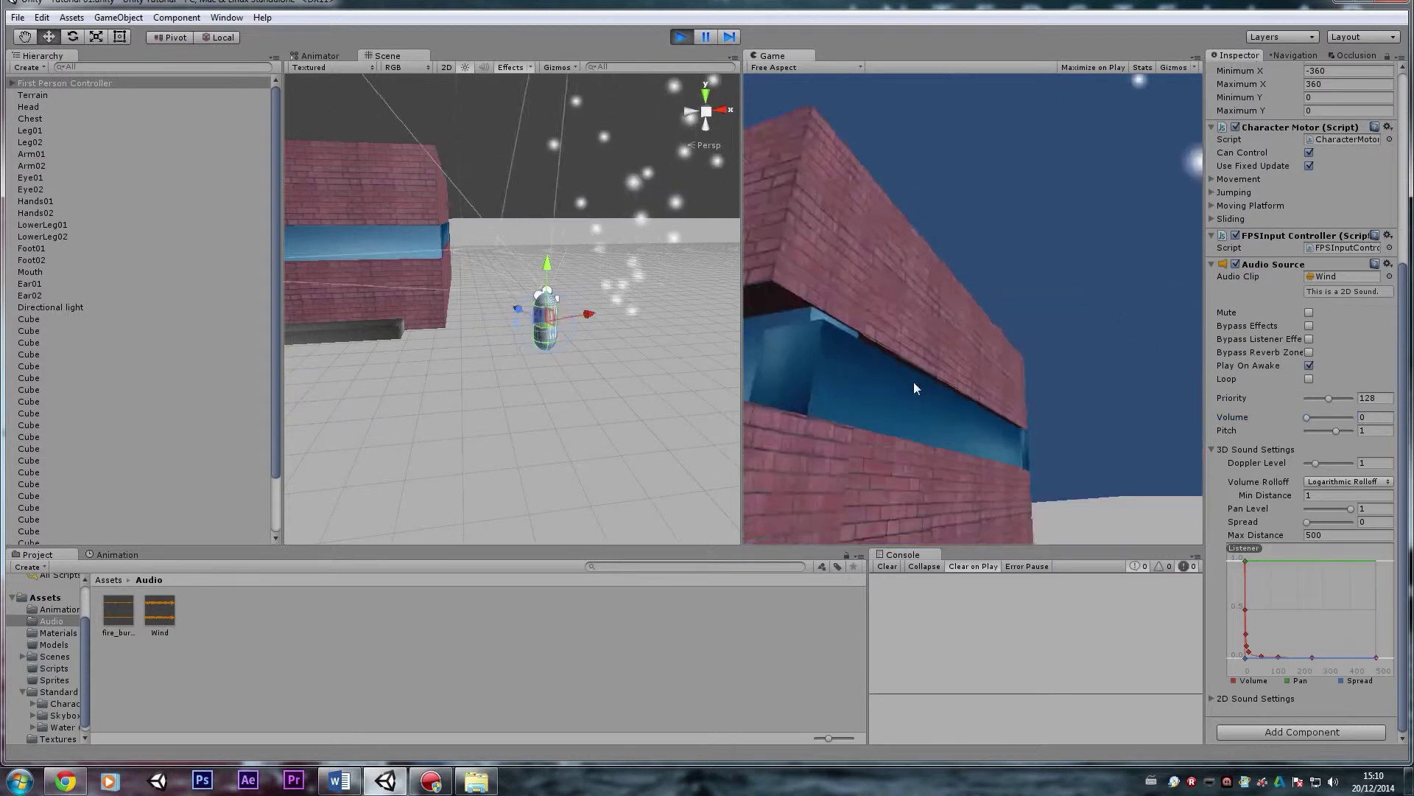
{"action": "key", "text": "s"}
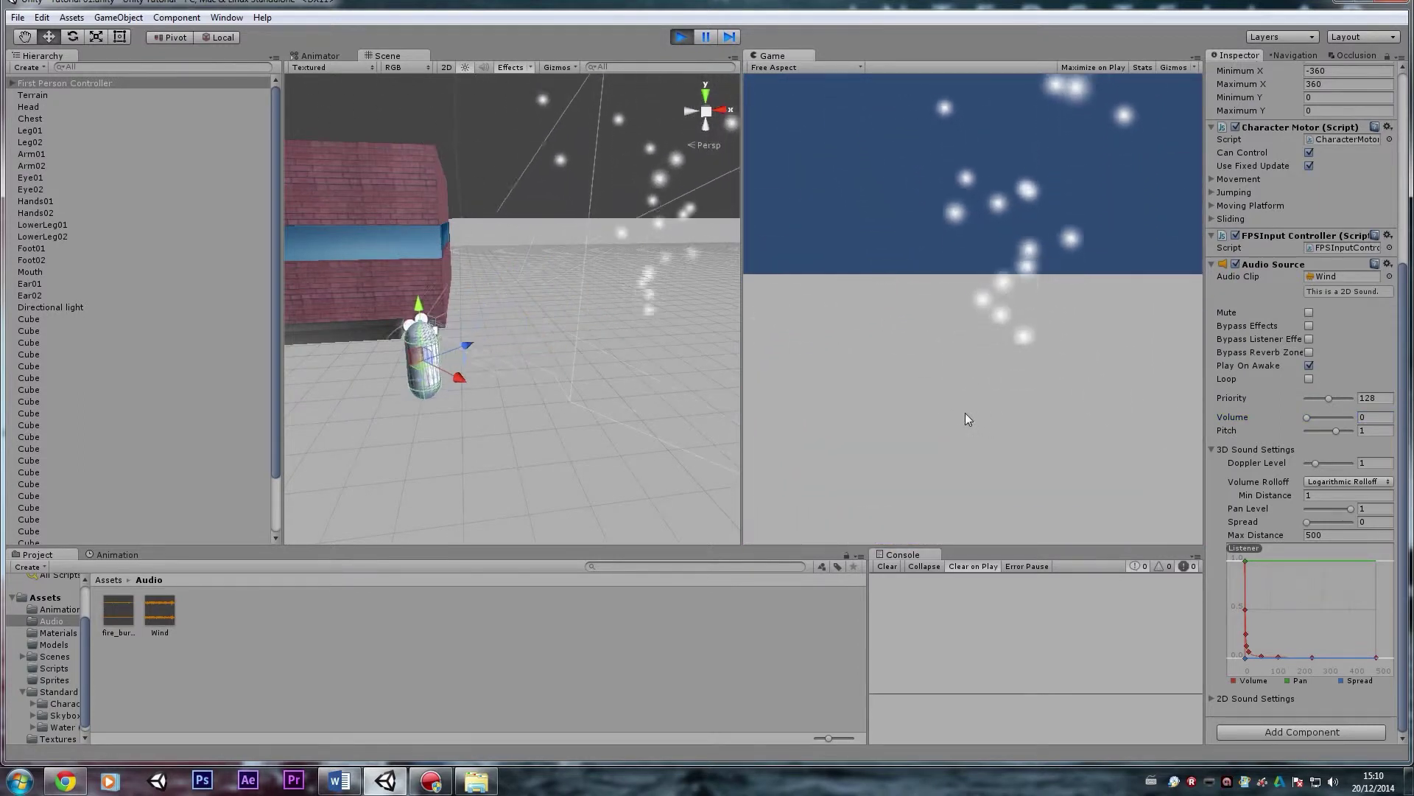
{"action": "key", "text": "w"}
{"action": "key", "text": "w"}
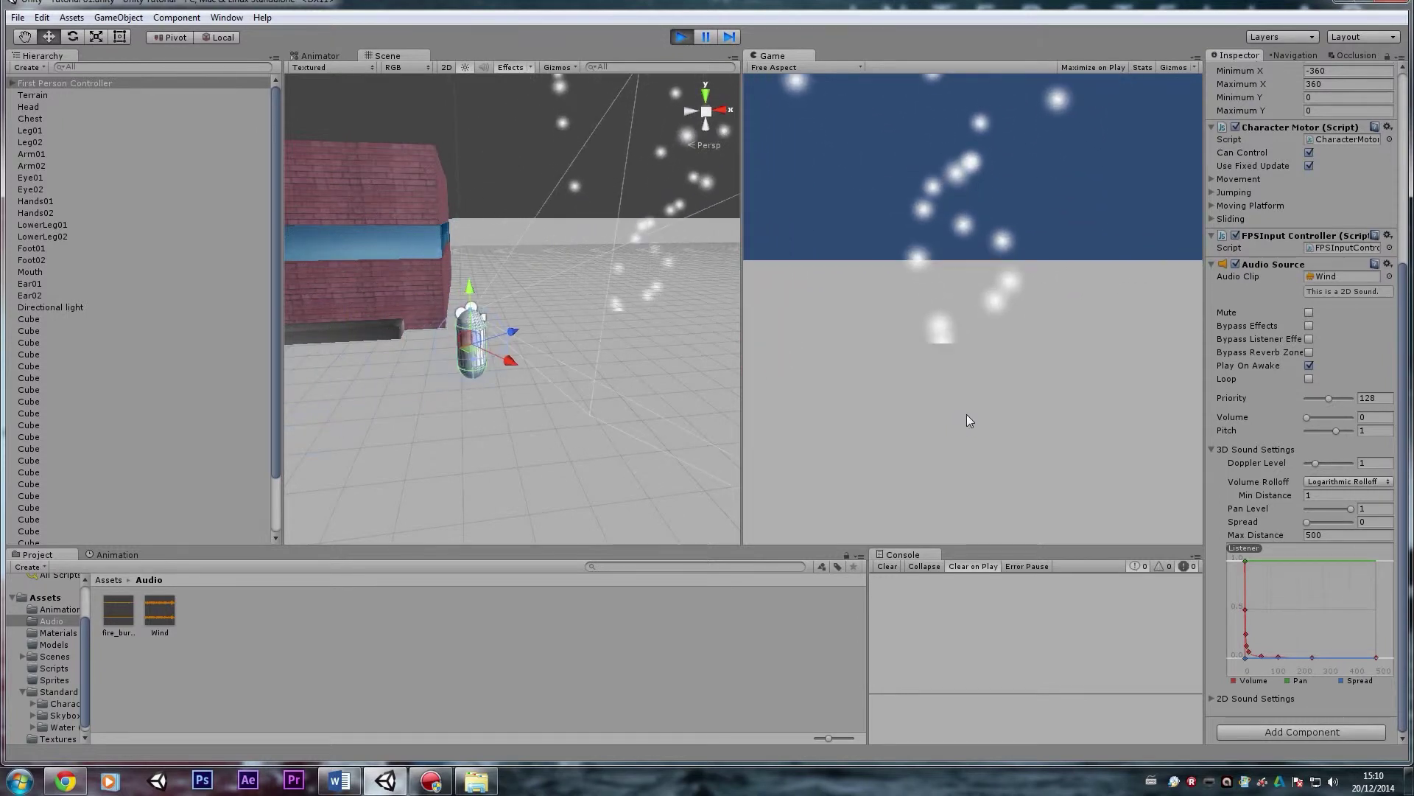
{"action": "key", "text": "w"}
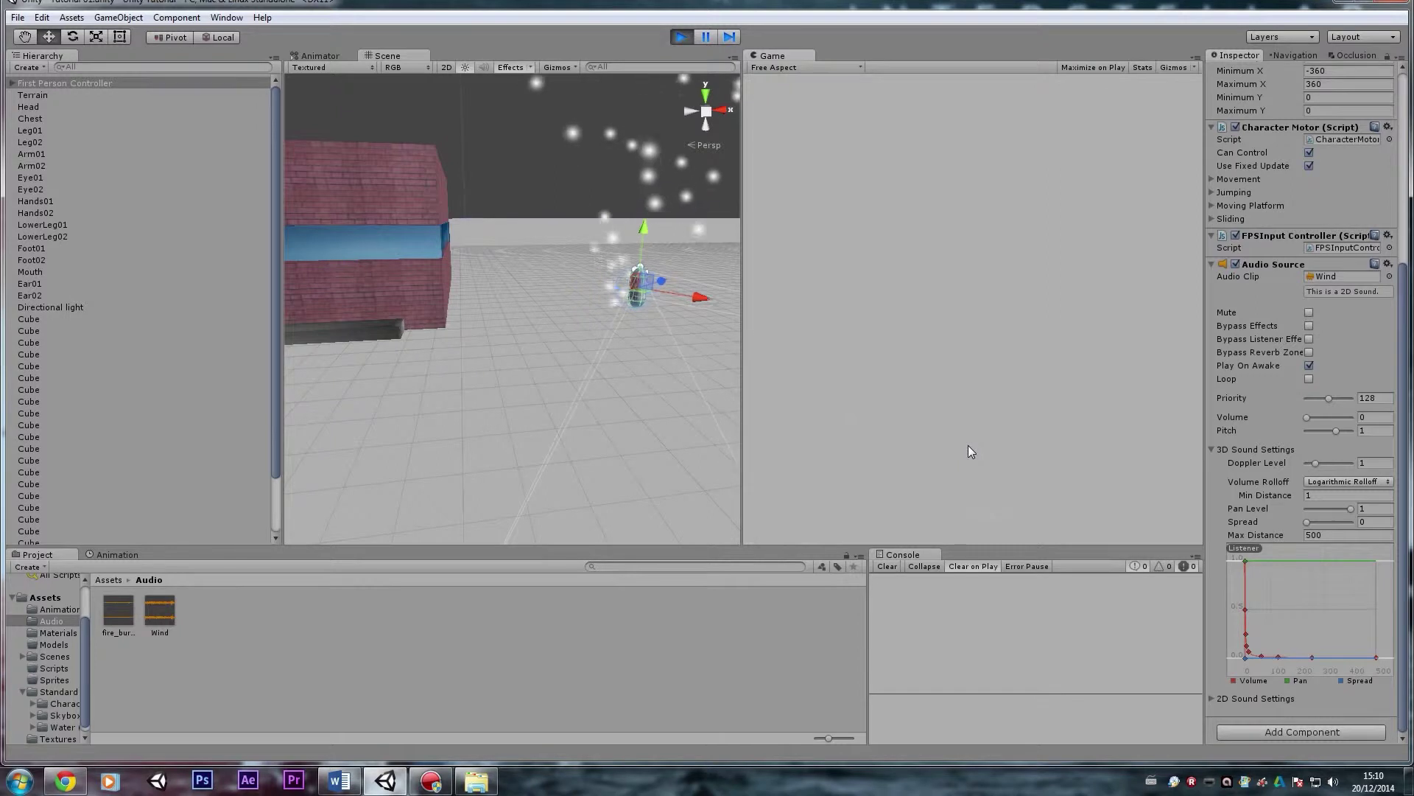
{"action": "key", "text": "s"}
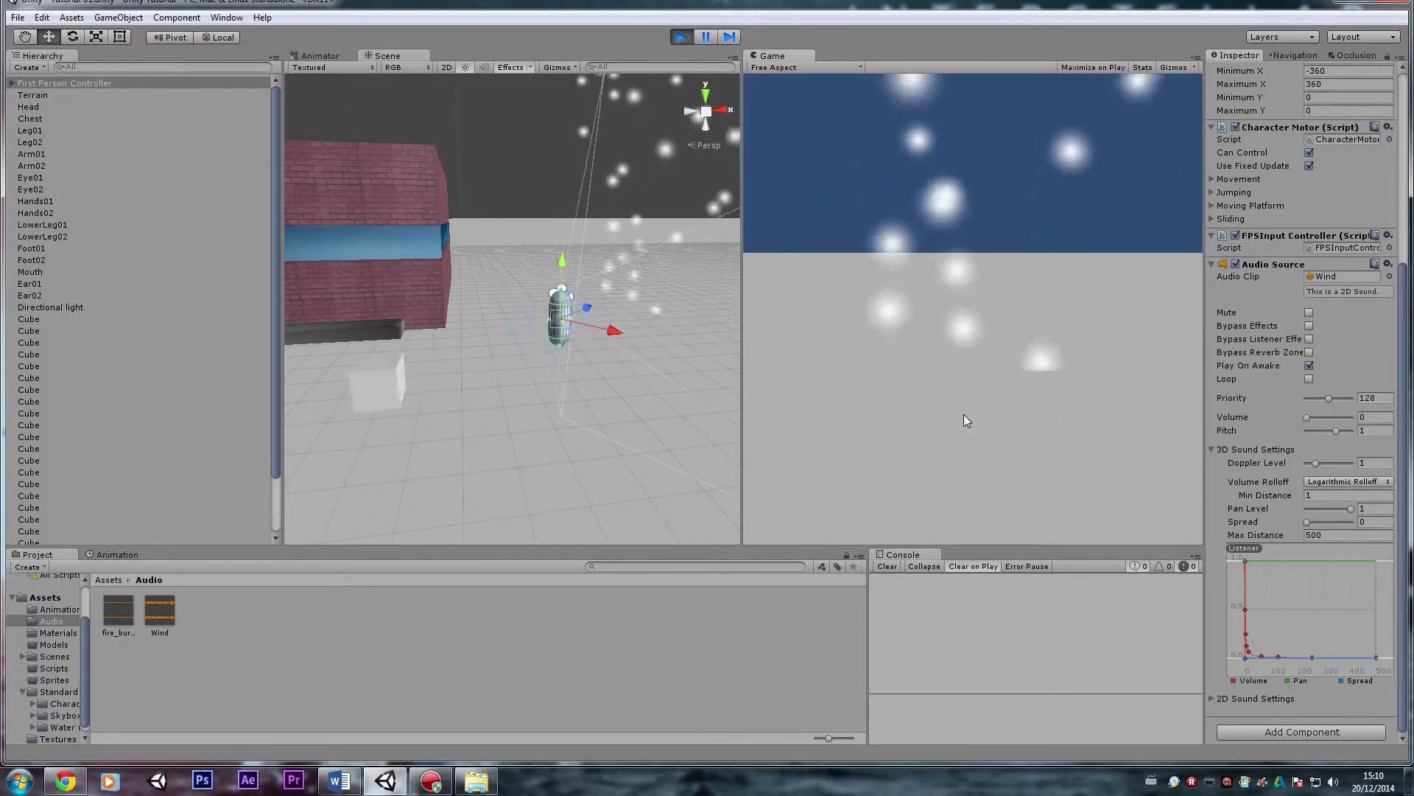
{"action": "key", "text": "w"}
{"action": "key", "text": "w"}
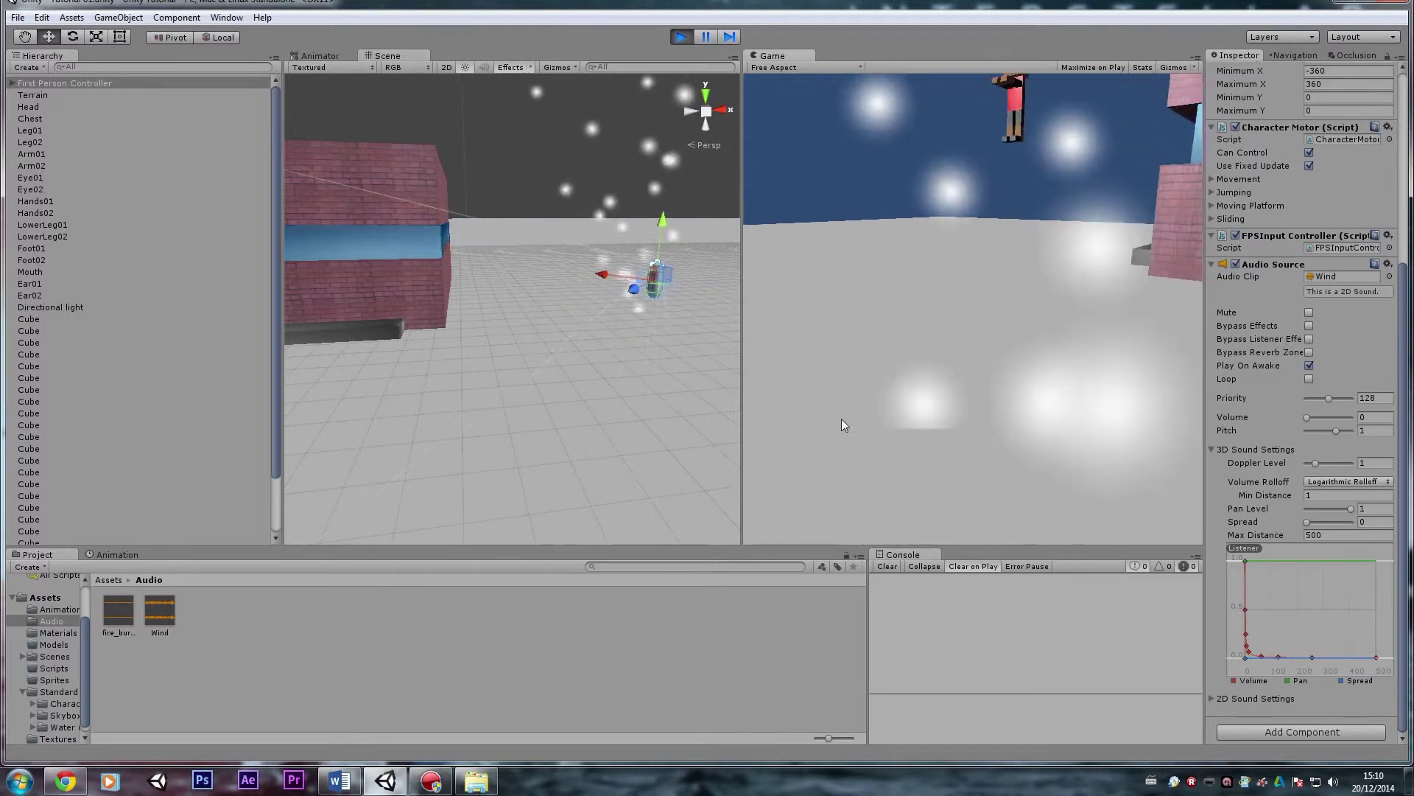
{"action": "key", "text": "w"}
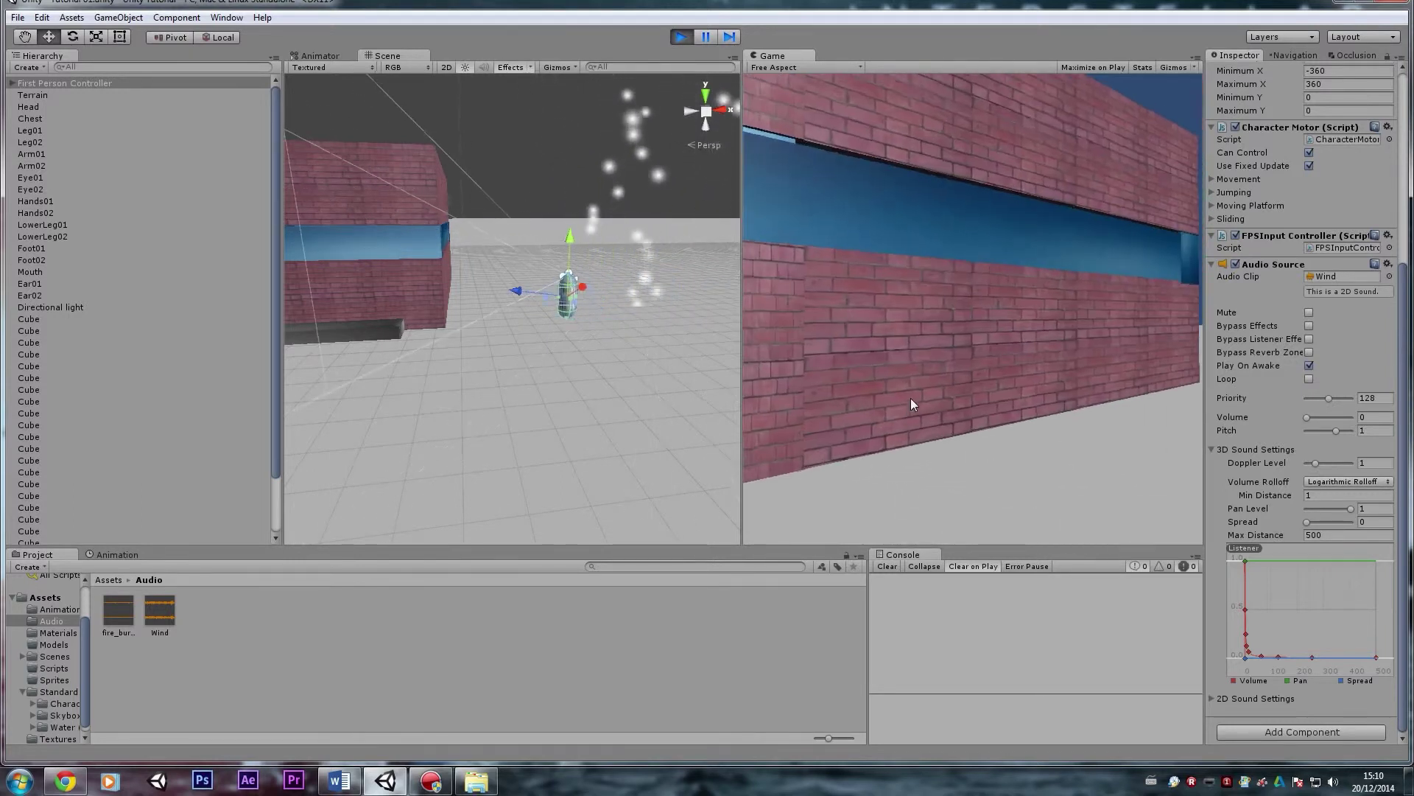
{"action": "key", "text": "w"}
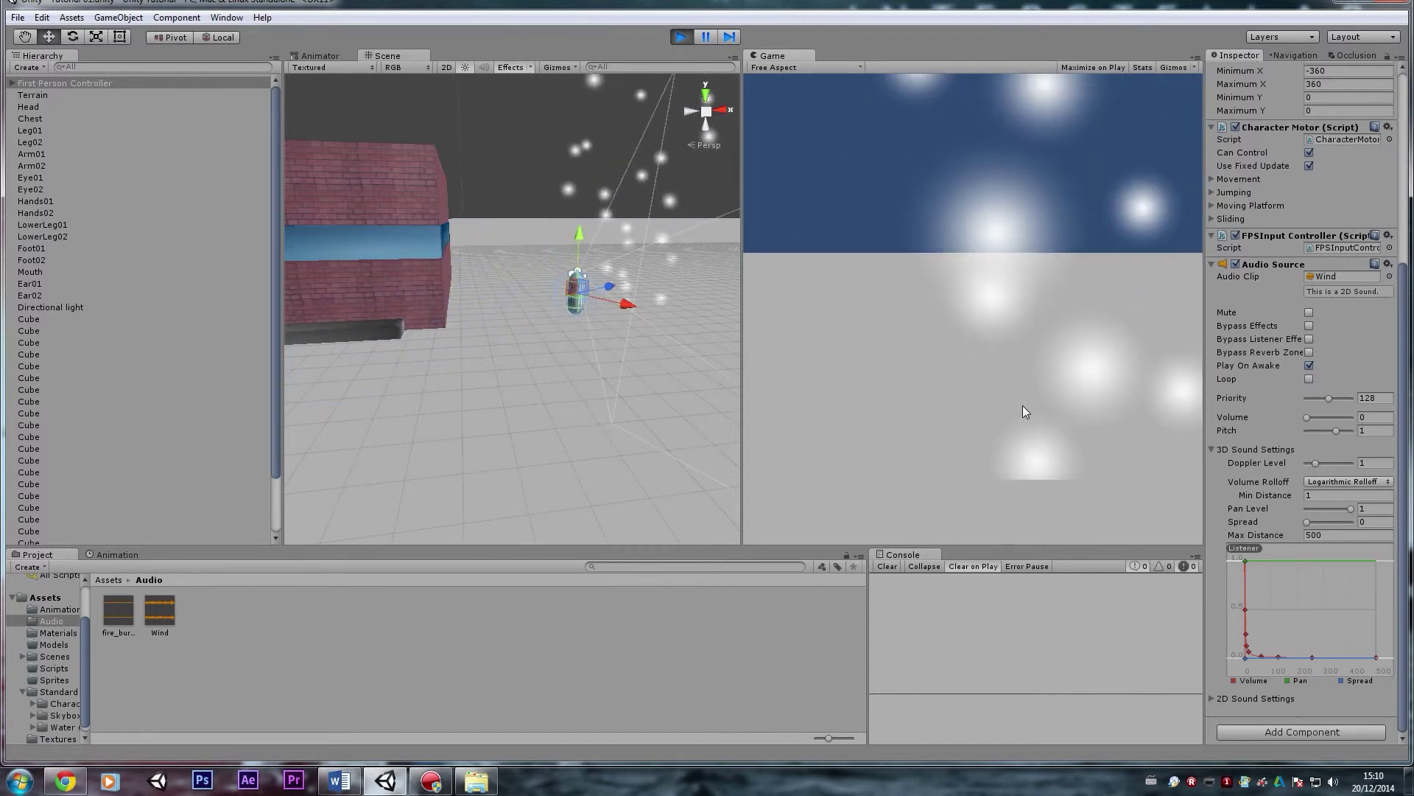
{"action": "key", "text": "ctrl+p"}
{"action": "key", "text": "ctrl+p"}
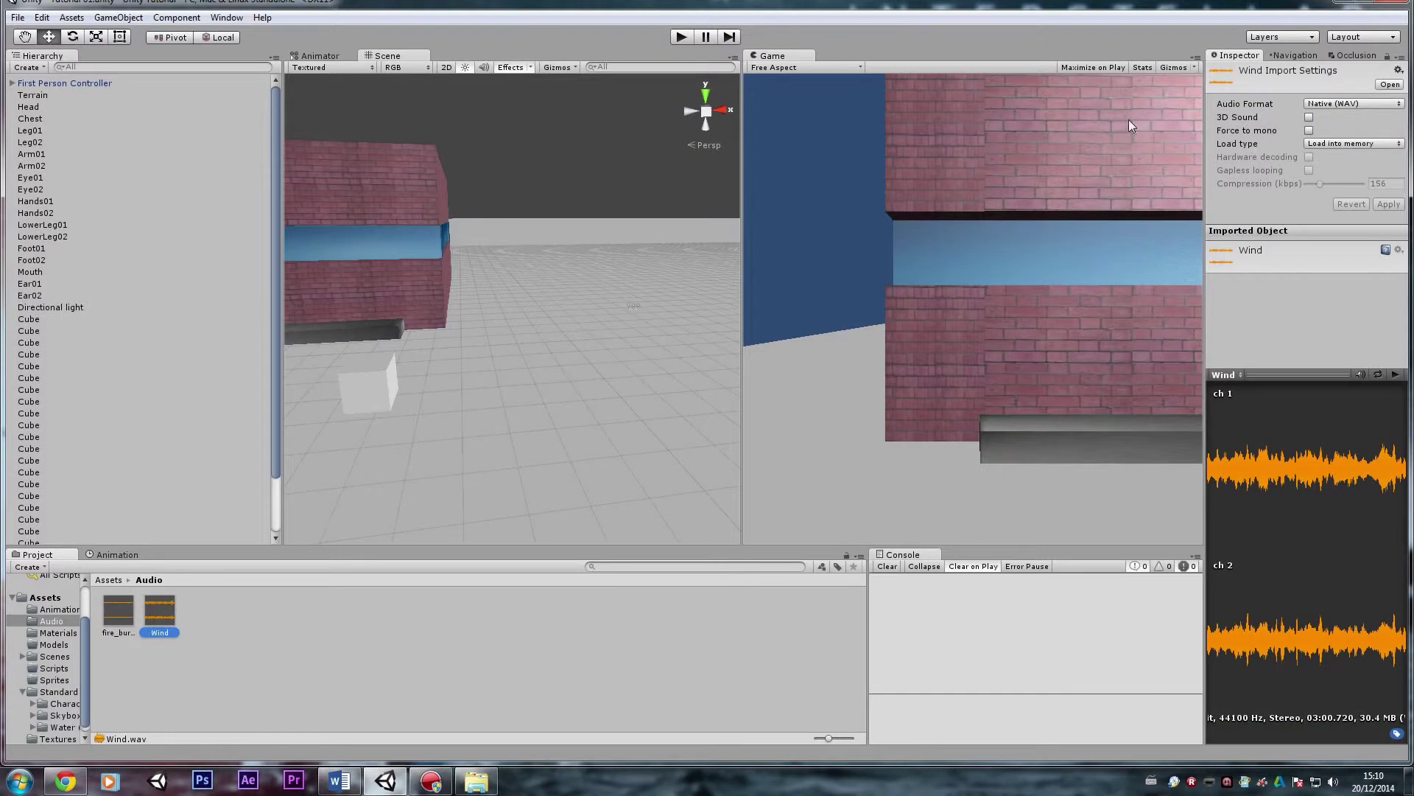
Step: Apply the Compressed (OGGVORBIS) audio format to the Wind clip and play the scene again
{"action": "left_click", "coordinate": [1355, 104]}
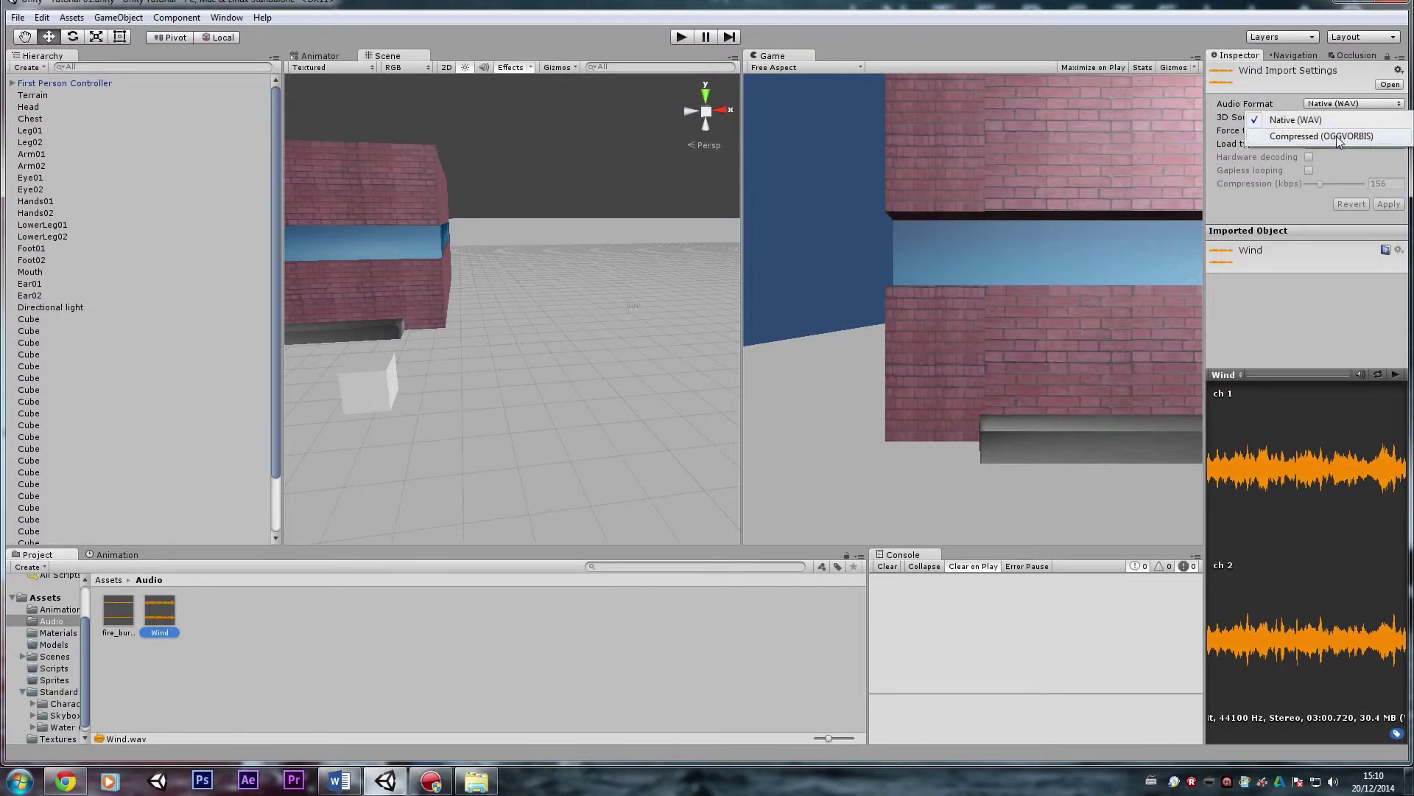
{"action": "left_click", "coordinate": [1340, 137]}
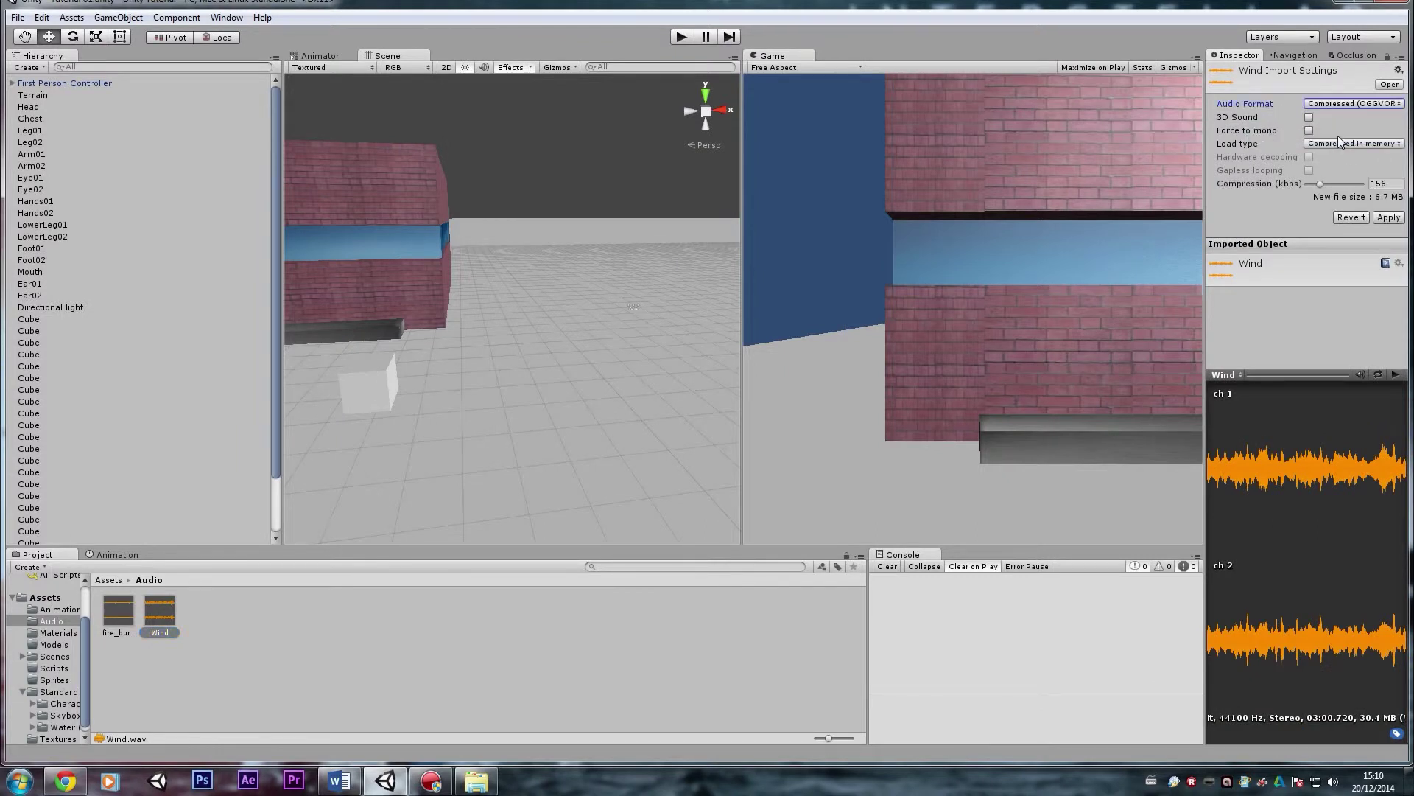
{"action": "left_click", "coordinate": [1389, 218]}
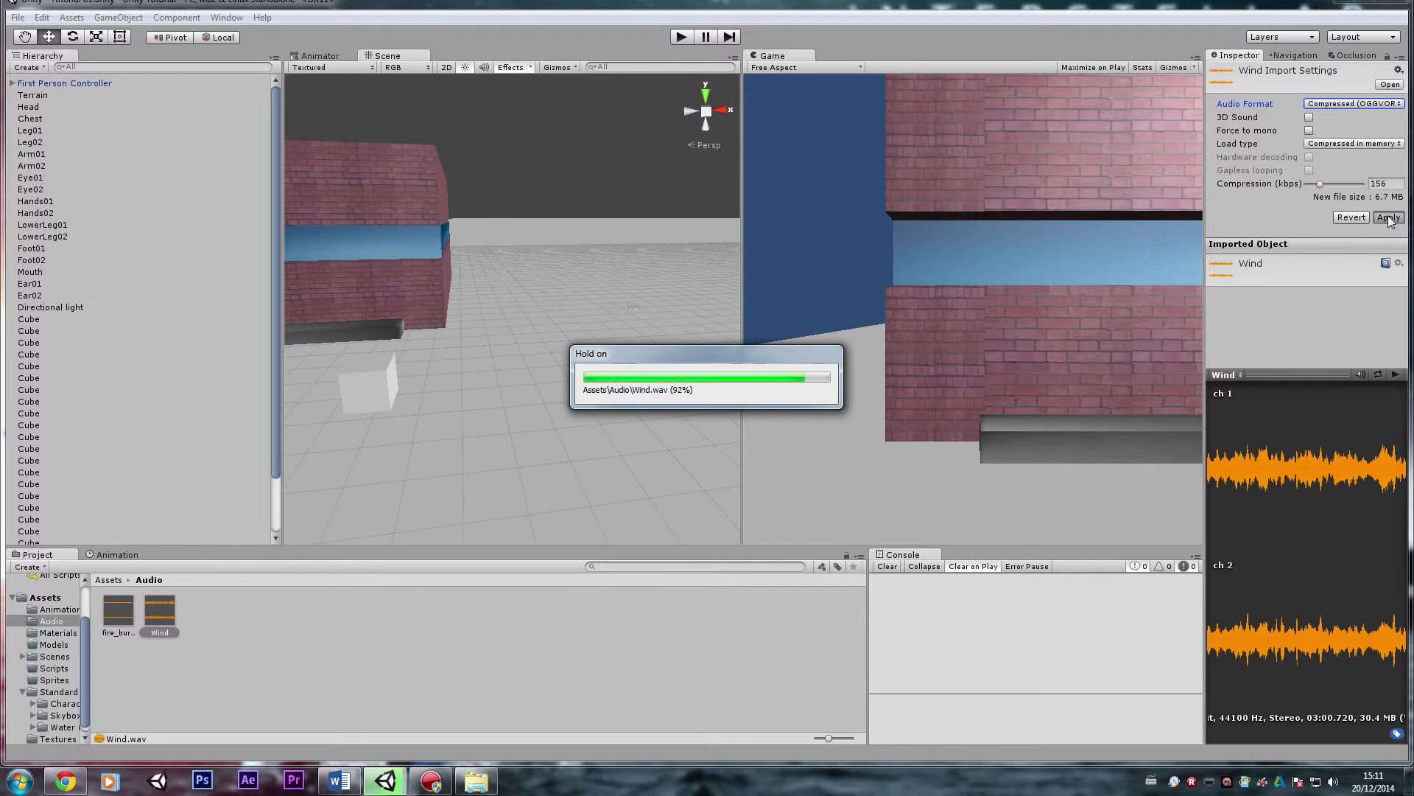
{"action": "left_click", "coordinate": [682, 37]}
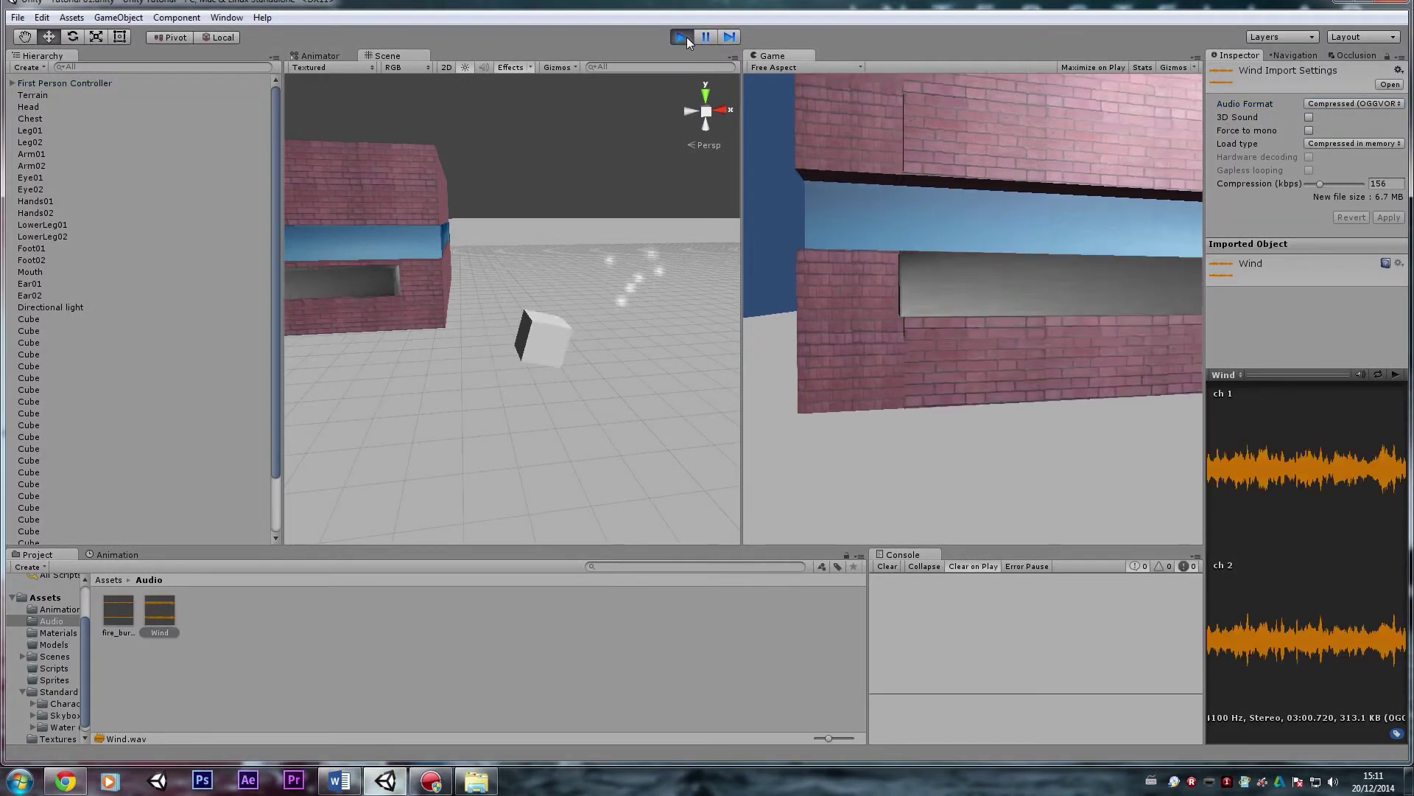